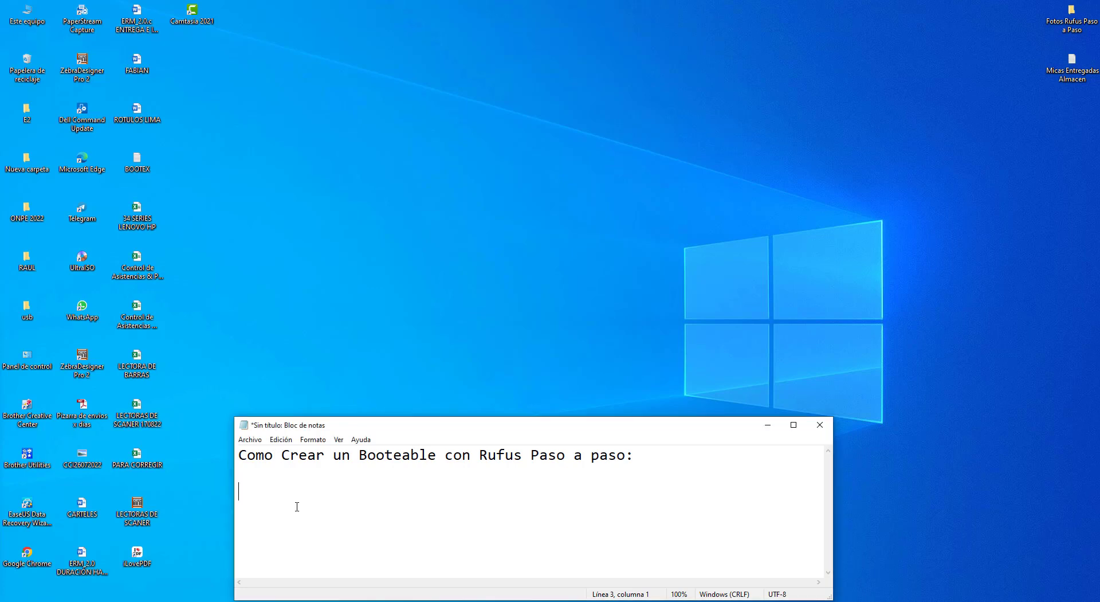
type("1- Debemos descargar el software *Rufus*. https://rufus.ie/es/")
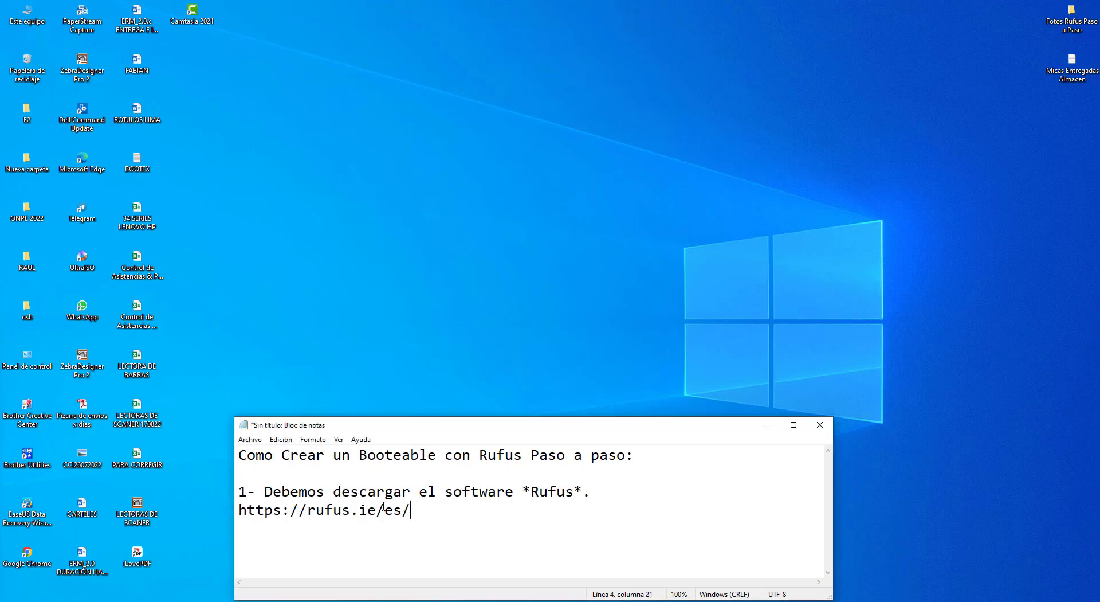
left_click_drag(410, 509, 239, 508)
key("ctrl+c")
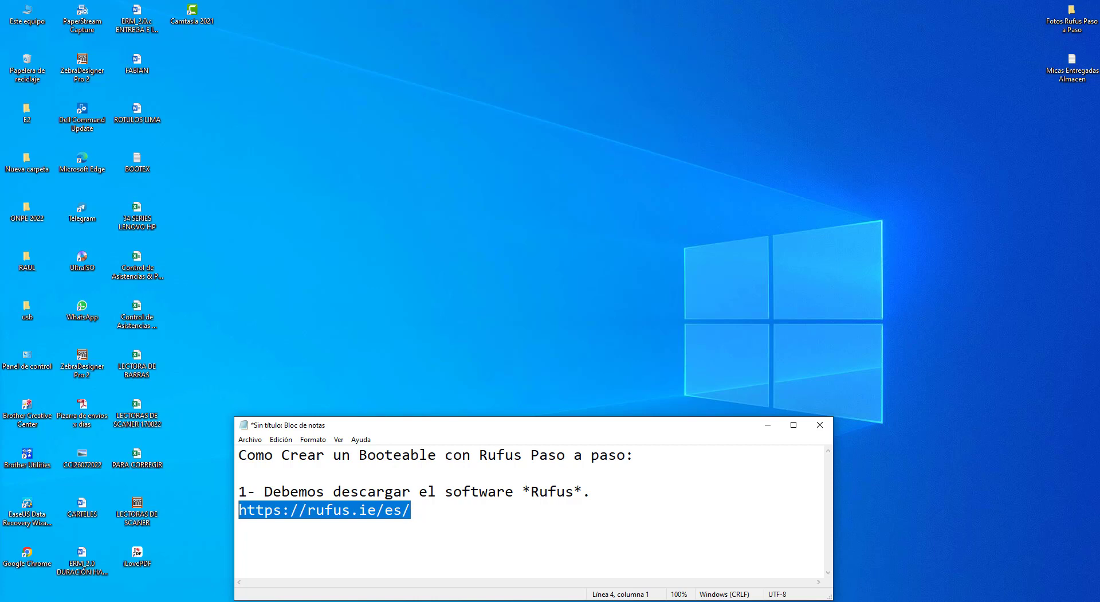
left_click(766, 38)
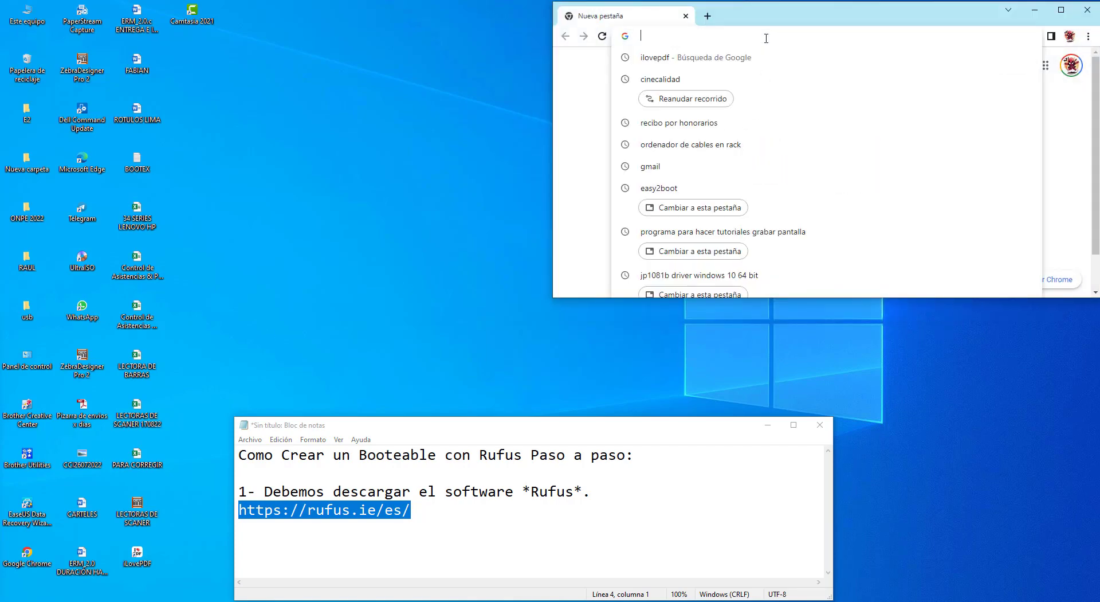
key("ctrl+v")
key("Return")
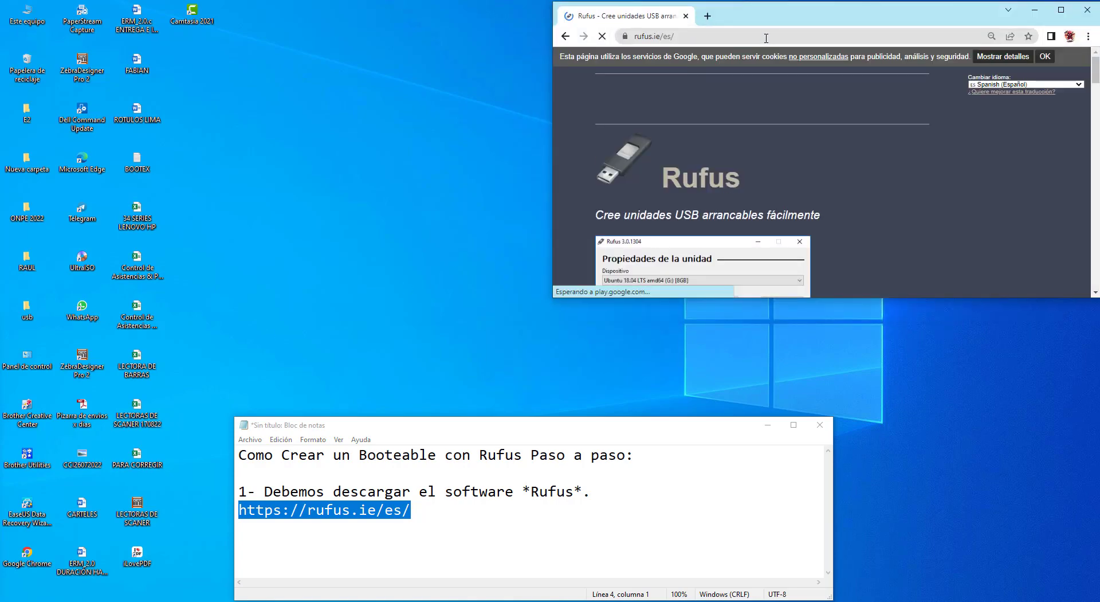
Start downloading Rufus 3.20 from the Descargar section and dismiss the advertisement.
left_click(1060, 10)
scroll(645, 377, "down", 7)
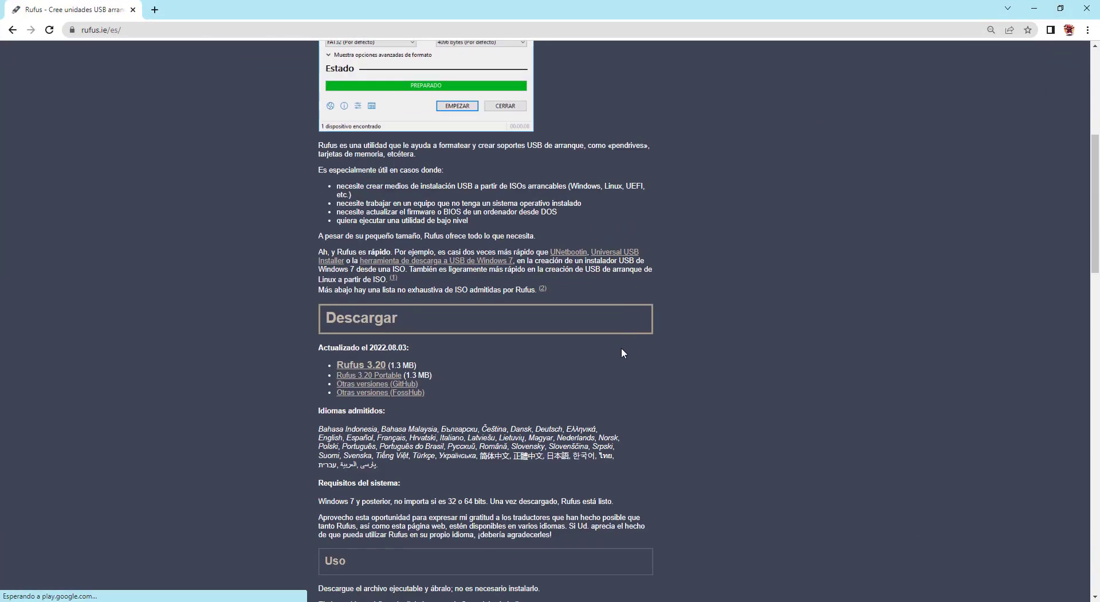
left_click(369, 316)
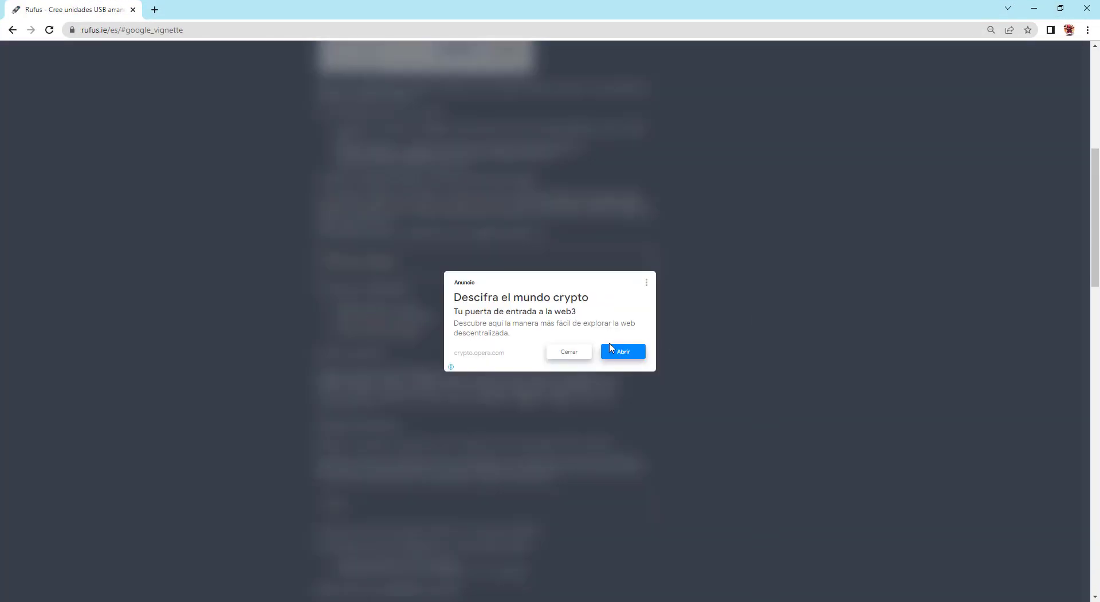
left_click(574, 355)
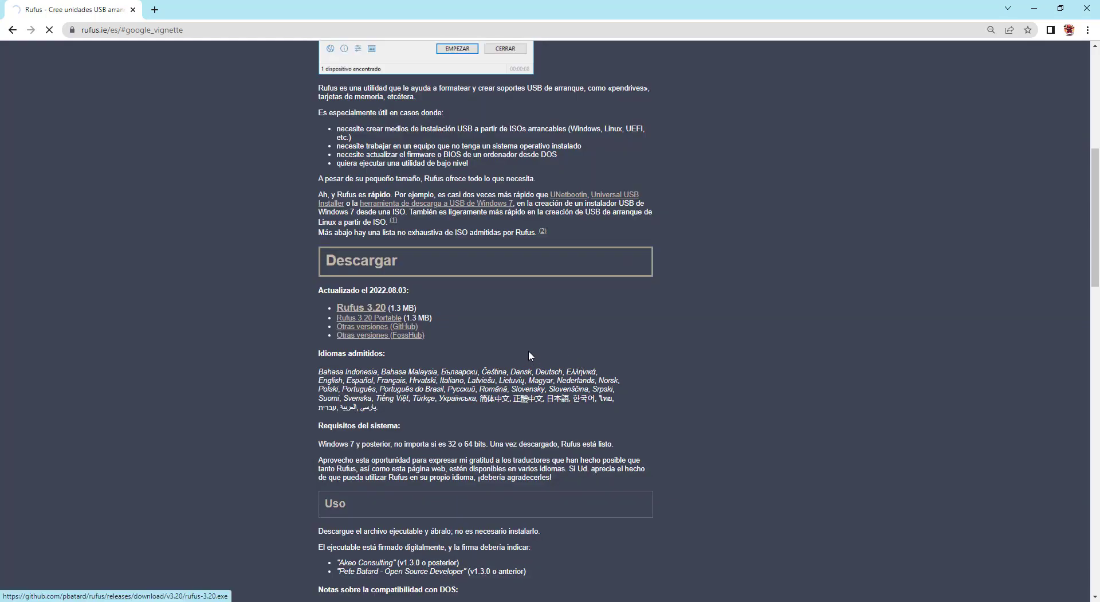
Cancel the running rufus-3.20.exe download.
left_click(1060, 9)
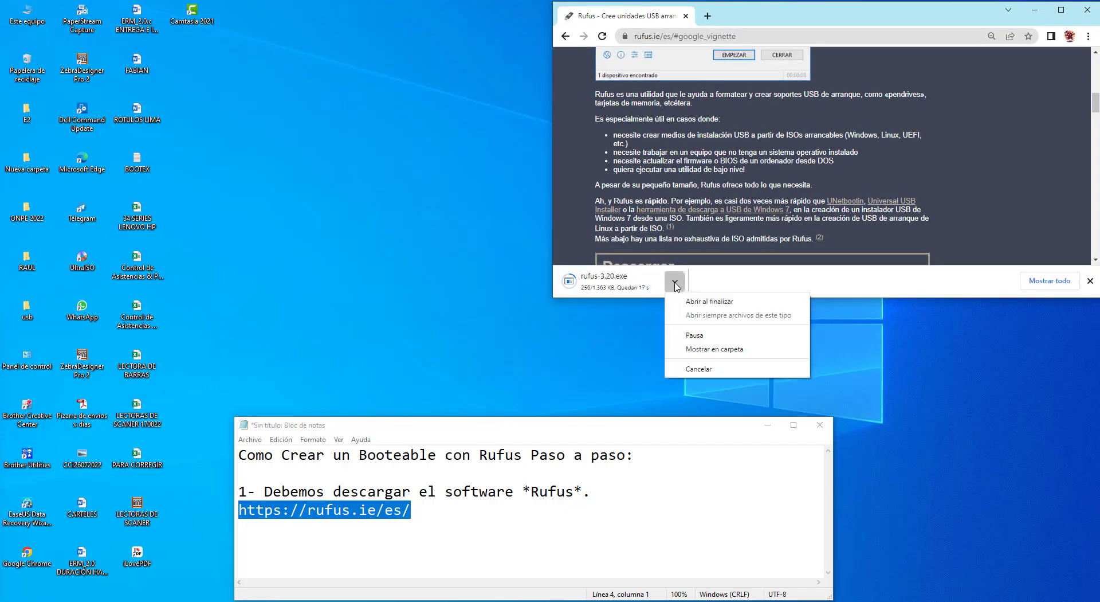
left_click(675, 281)
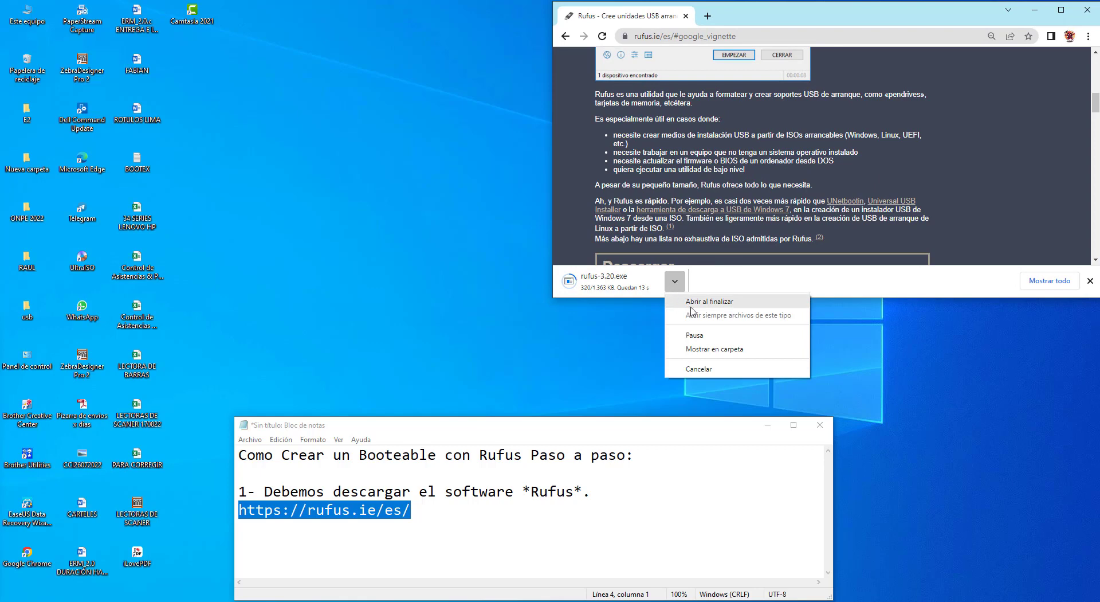
left_click(701, 369)
In Notepad, add "CANCELE LA DESCARGA YA QUE YO TENGO EL SOFTWARE PREVIAMENTE DESCARGADO" below the Rufus address, followed by blank lines.
left_click(433, 514)
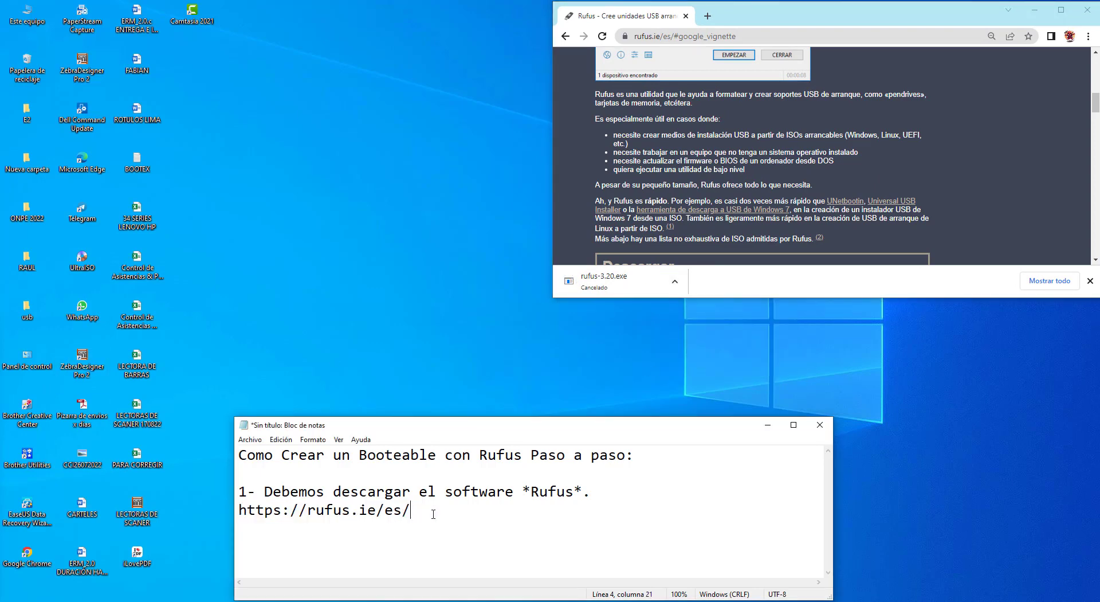
key("Return")
key("Return")
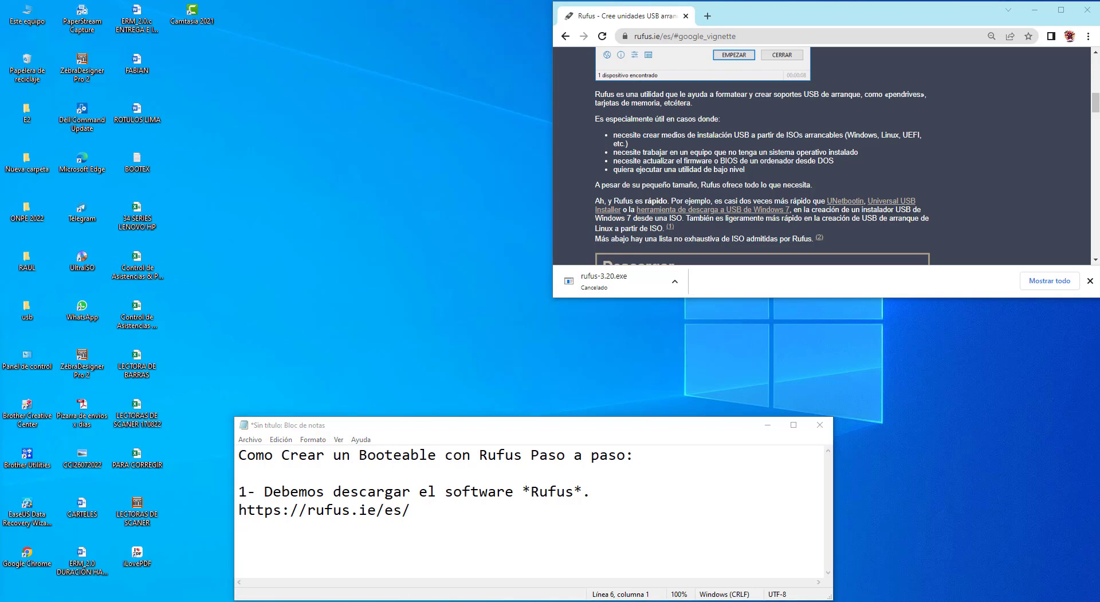
left_click(279, 536)
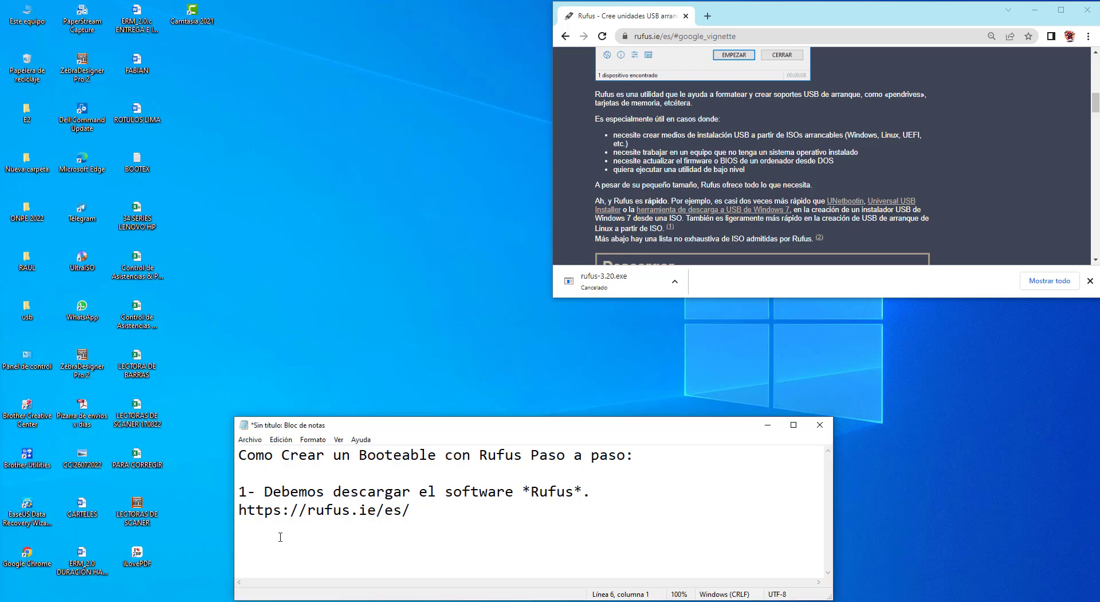
type("CANCELE LA DESCARGA YA QUE YO TENGO EL SOFTWARE")
key("Return")
type("PREVIAMENTE DESCARGADO")
key("Return")
key("Return")
key("Return")
key("Return")
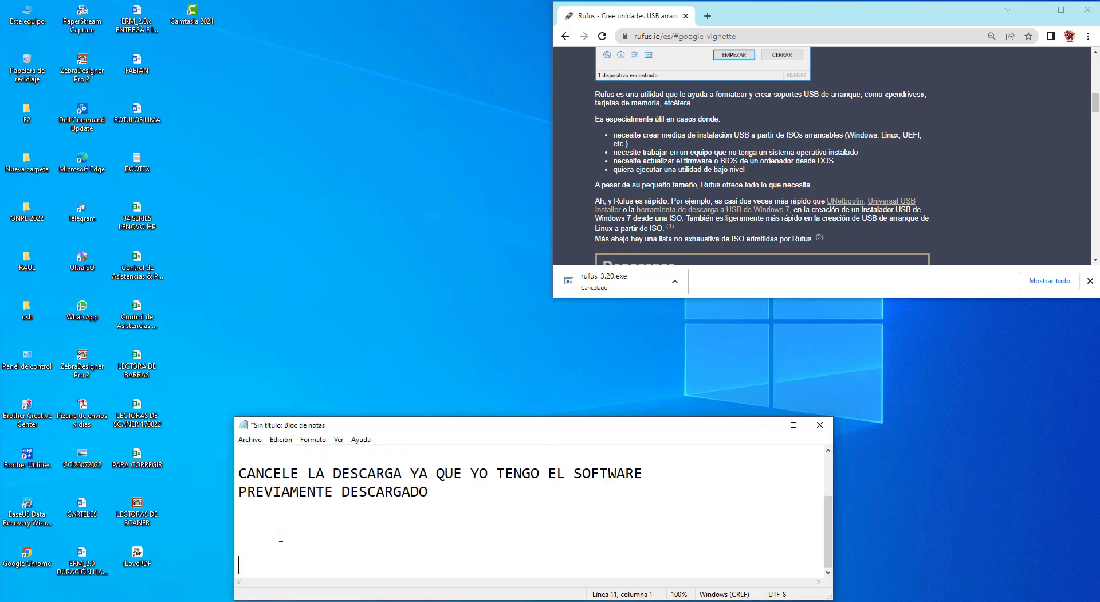
key("Return")
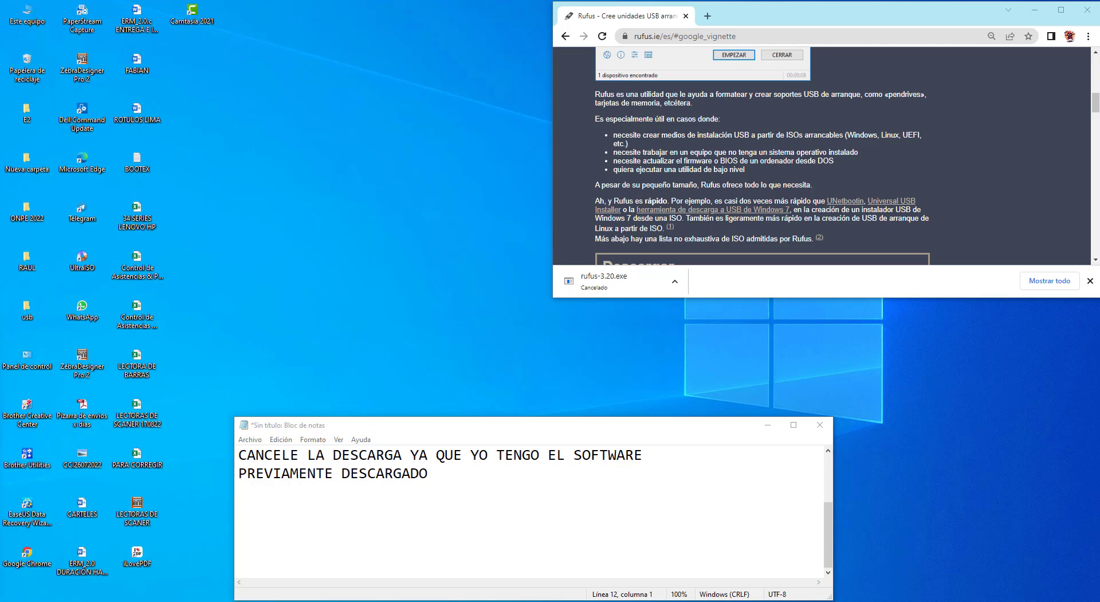
left_click(708, 16)
left_click(749, 37)
type("2- Debemos descargar el Software *Rescuezilla*. https://rescuezilla.com/")
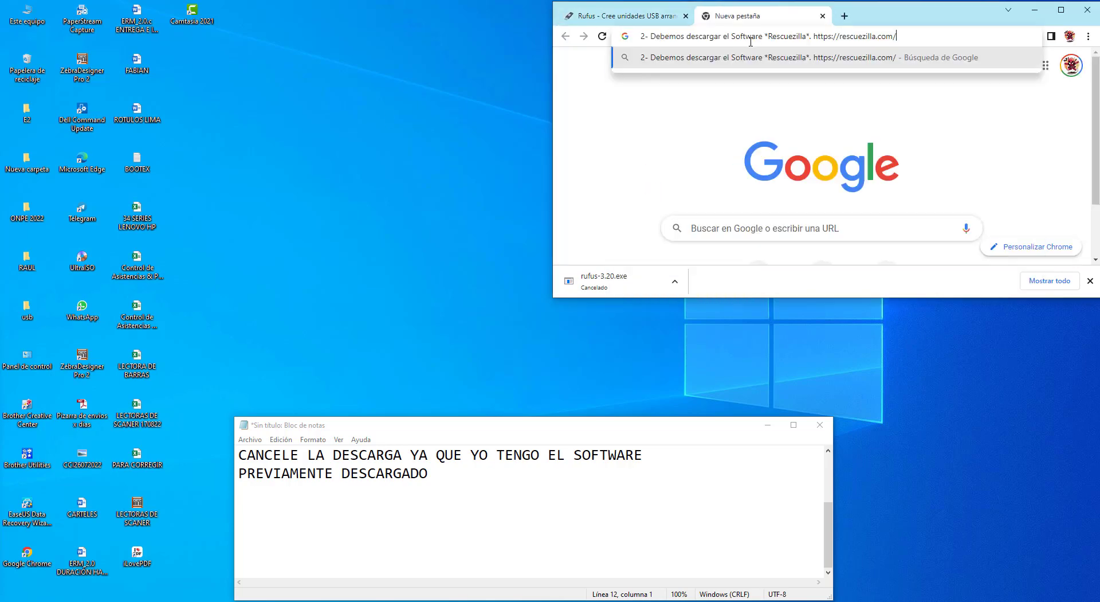
key("Return")
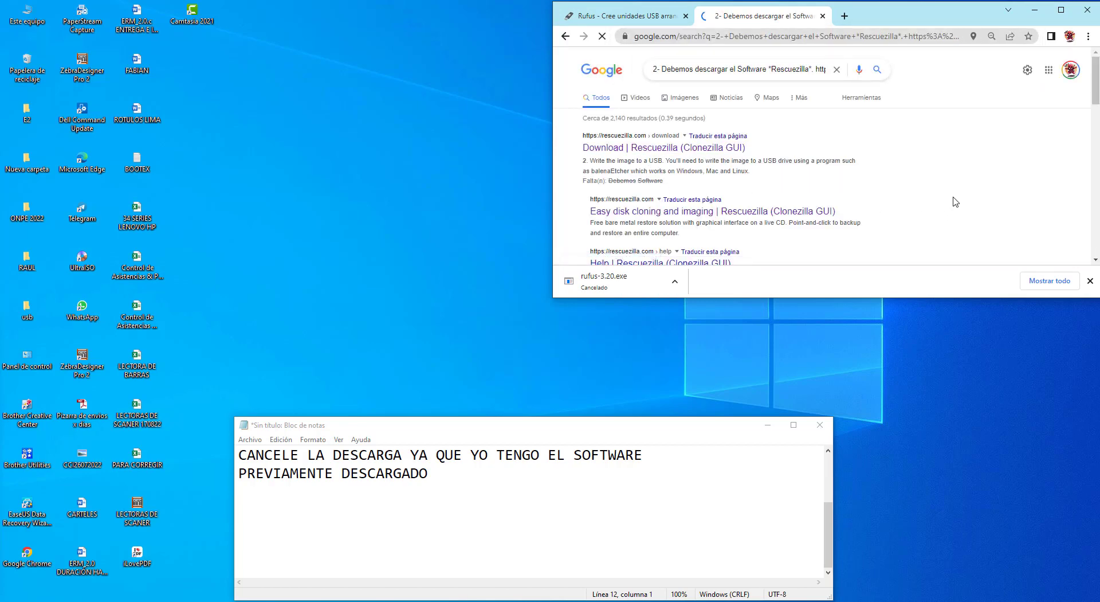
left_click(1059, 15)
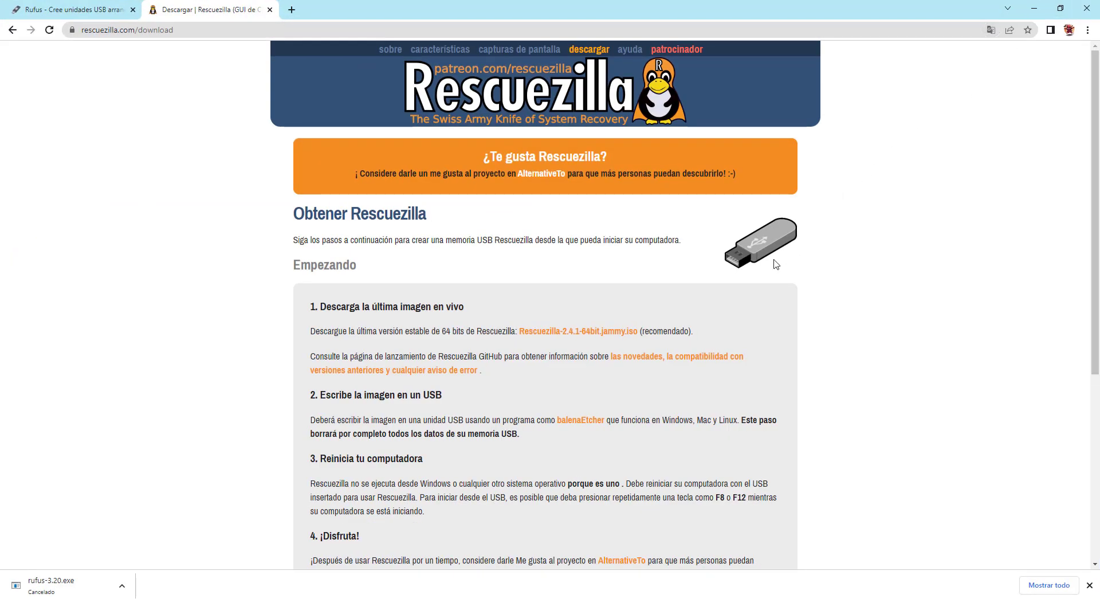
Review the Rescuezilla instructions and start downloading Rescuezilla-2.4.1-64bit.jammy.iso.
scroll(743, 302, "down", 4)
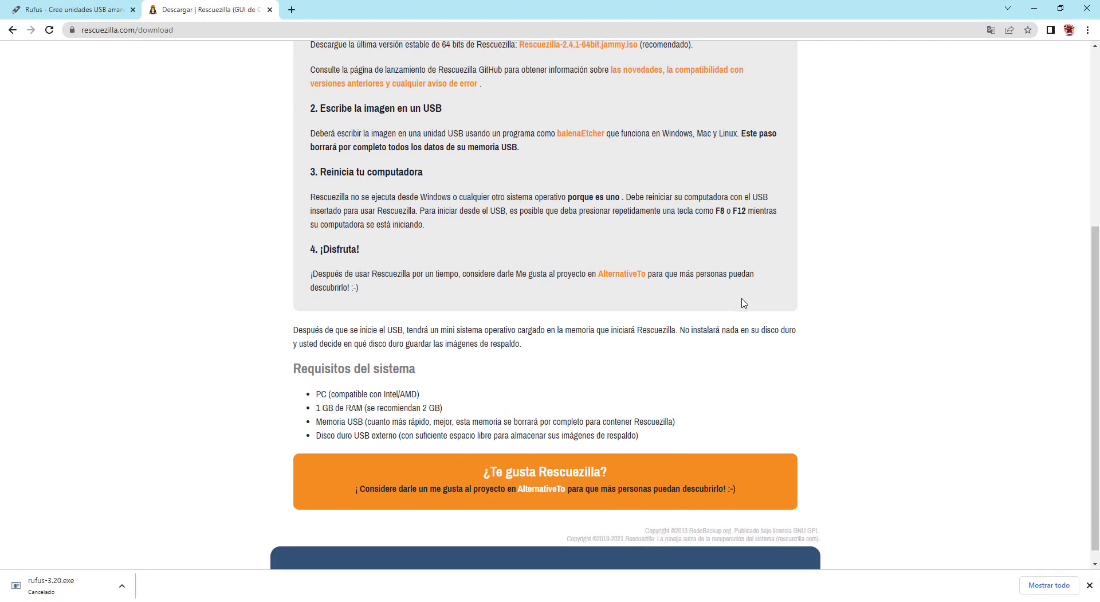
scroll(744, 302, "down", 1)
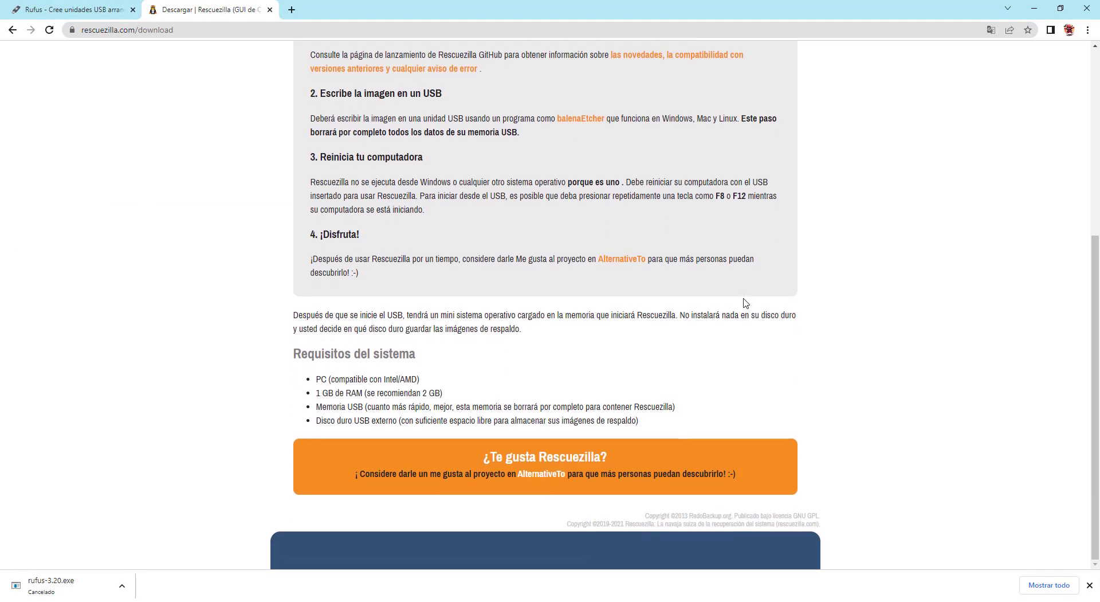
scroll(745, 303, "up", 2)
scroll(745, 303, "down", 2)
scroll(579, 289, "up", 5)
left_click(587, 315)
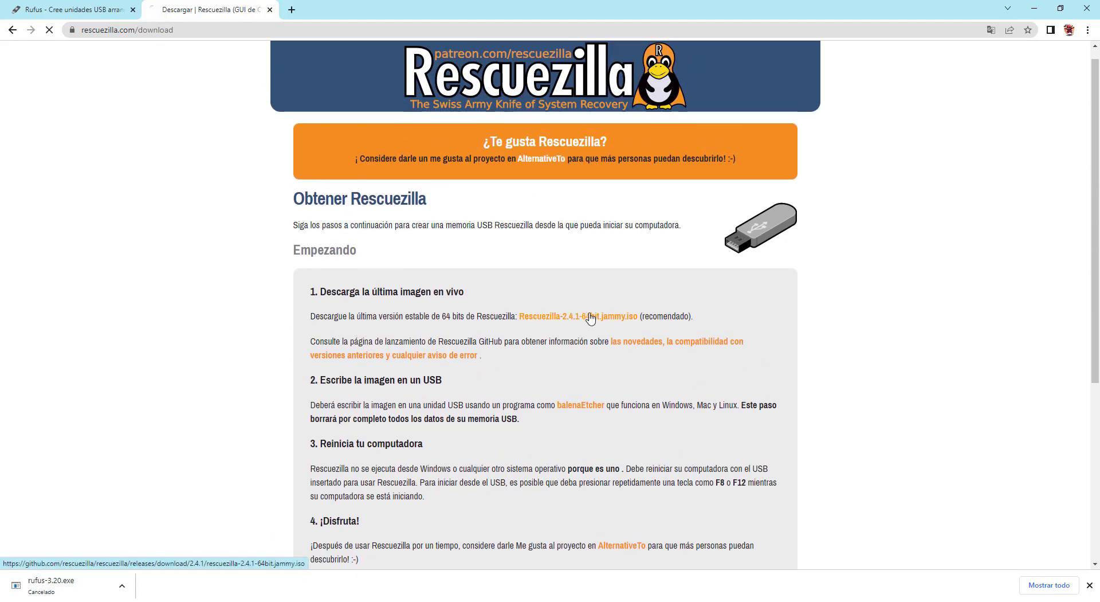
Cancel the running Rescuezilla ISO download.
left_click(1060, 8)
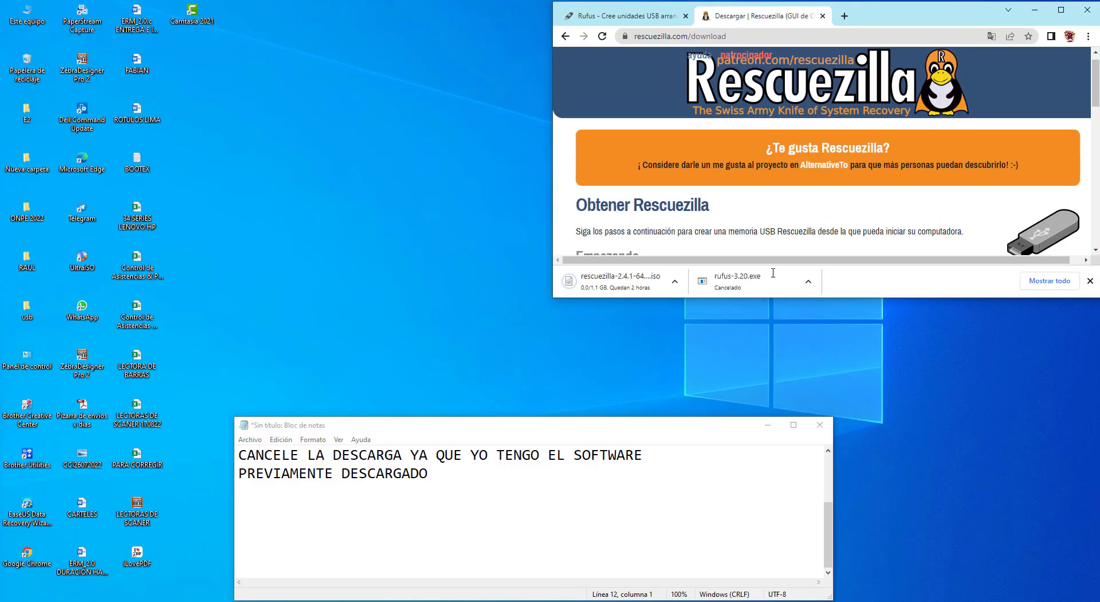
left_click(675, 282)
left_click(703, 369)
left_click(300, 511)
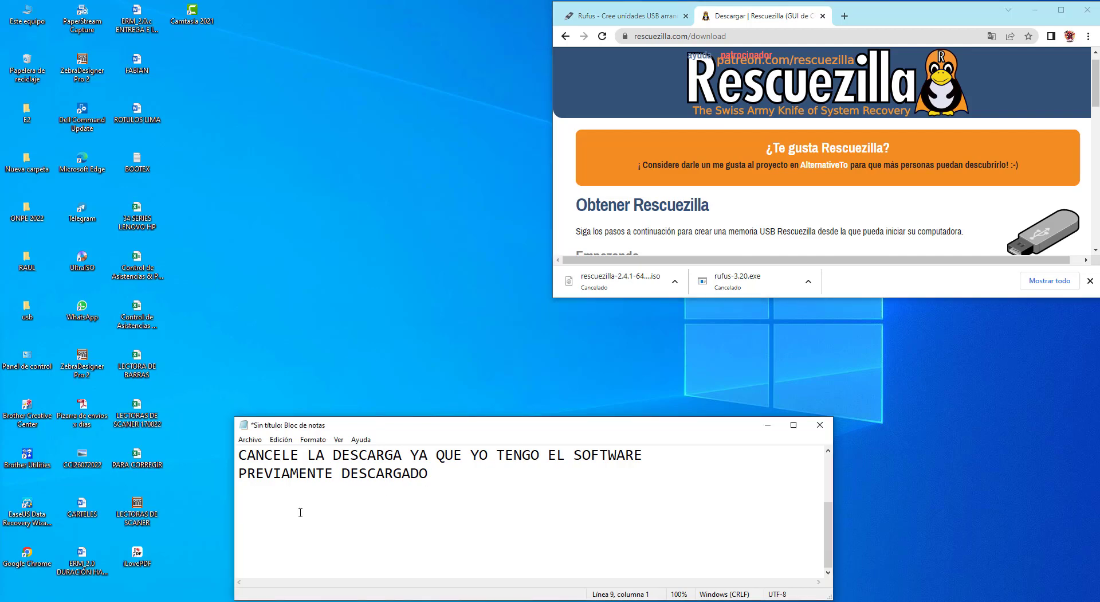
type("2- Debemos descargar el Software *Rescuezilla*. https://rescuezilla.com/")
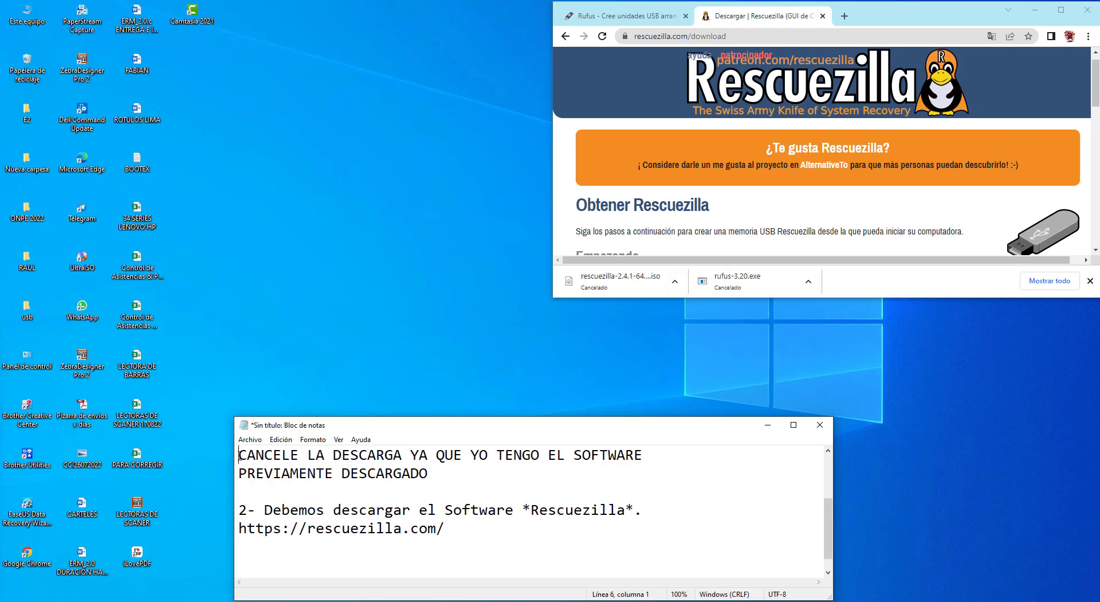
left_click_drag(239, 457, 439, 481)
key("ctrl+c")
left_click(423, 557)
key("ctrl+v")
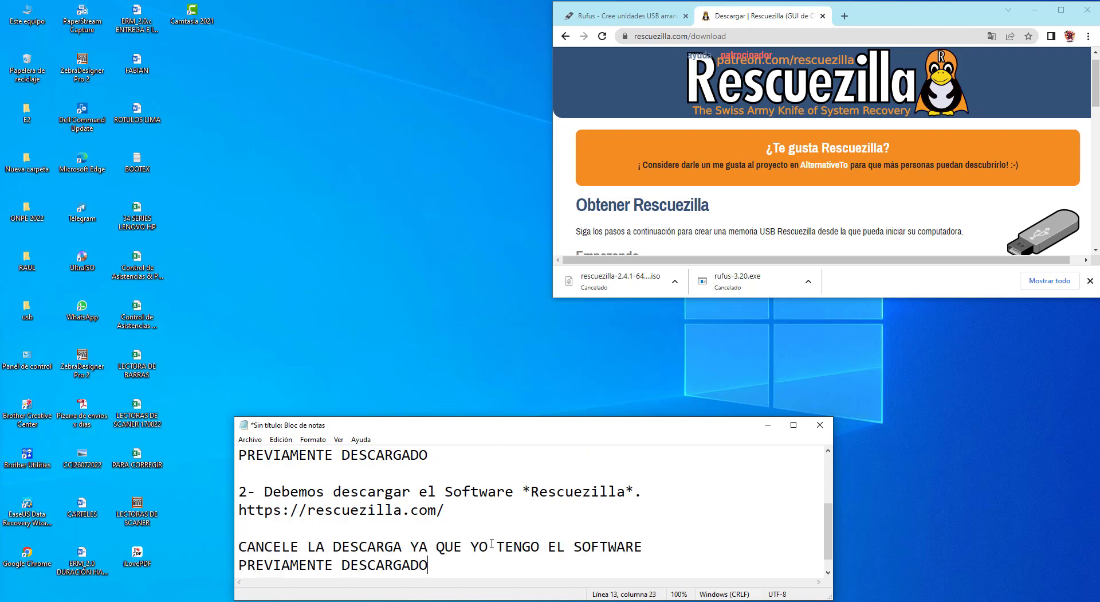
key("Return")
key("Return")
key("Return")
key("Return")
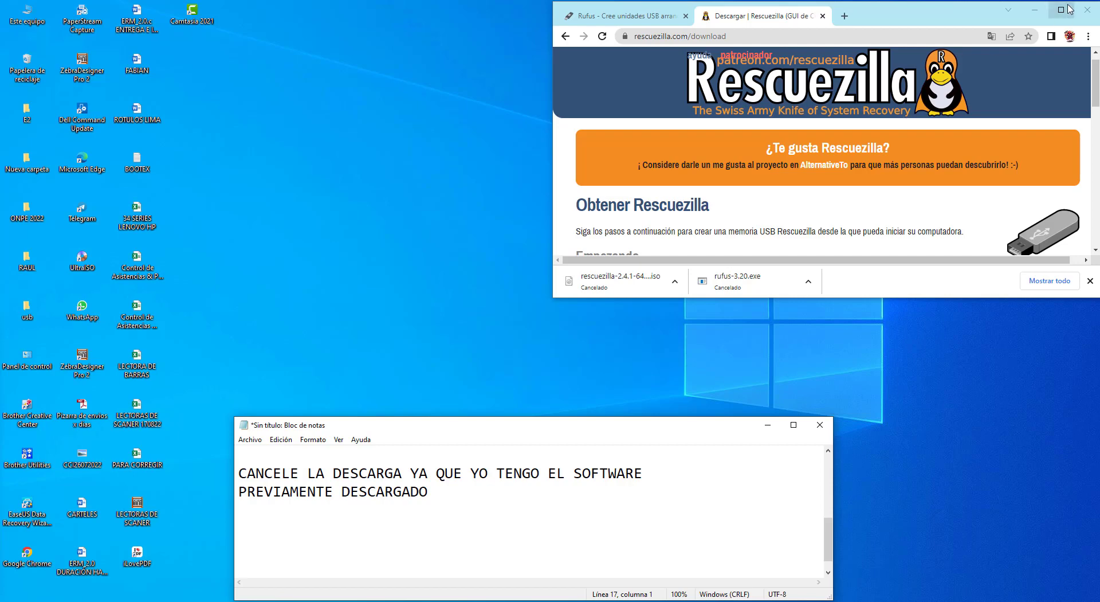
Move the browser window aside and place the existing rufus-3.20 file on the desktop.
left_click_drag(989, 19, 896, 27)
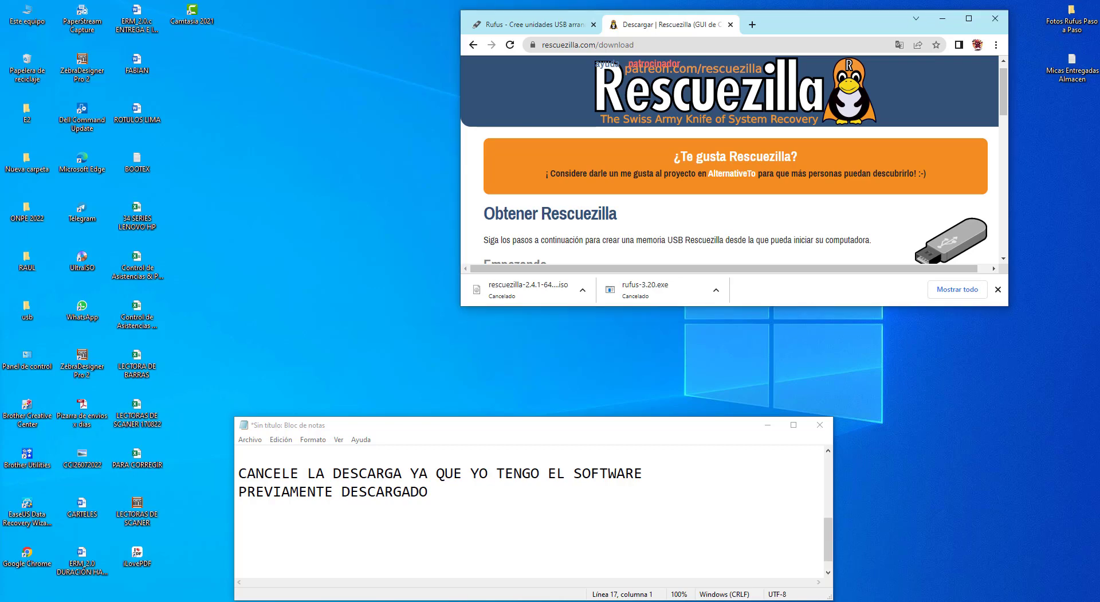
left_click_drag(645, 287, 389, 324)
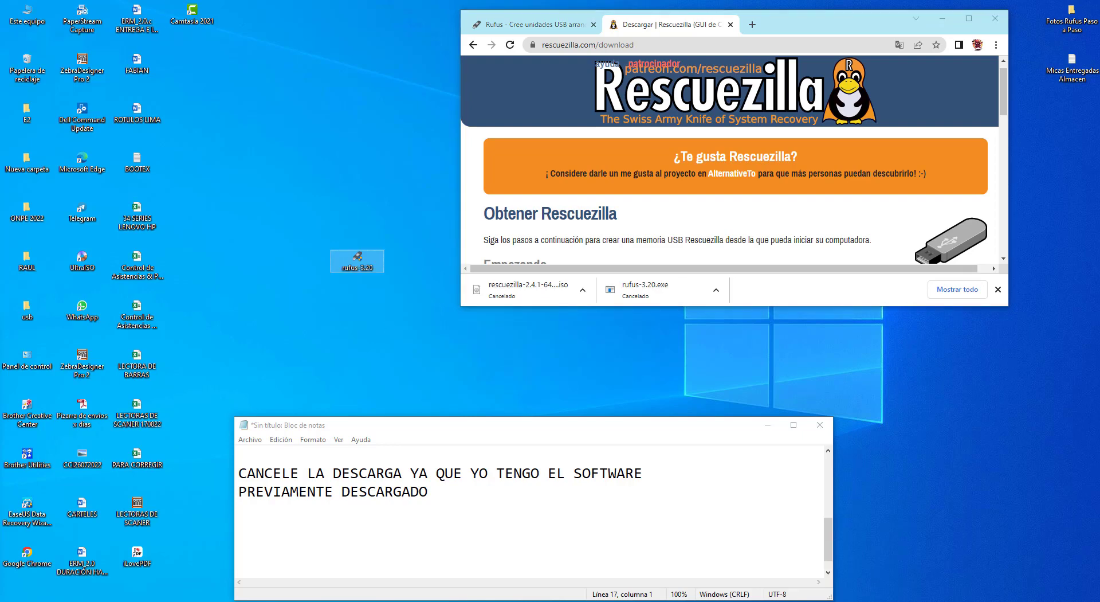
right_click(361, 257)
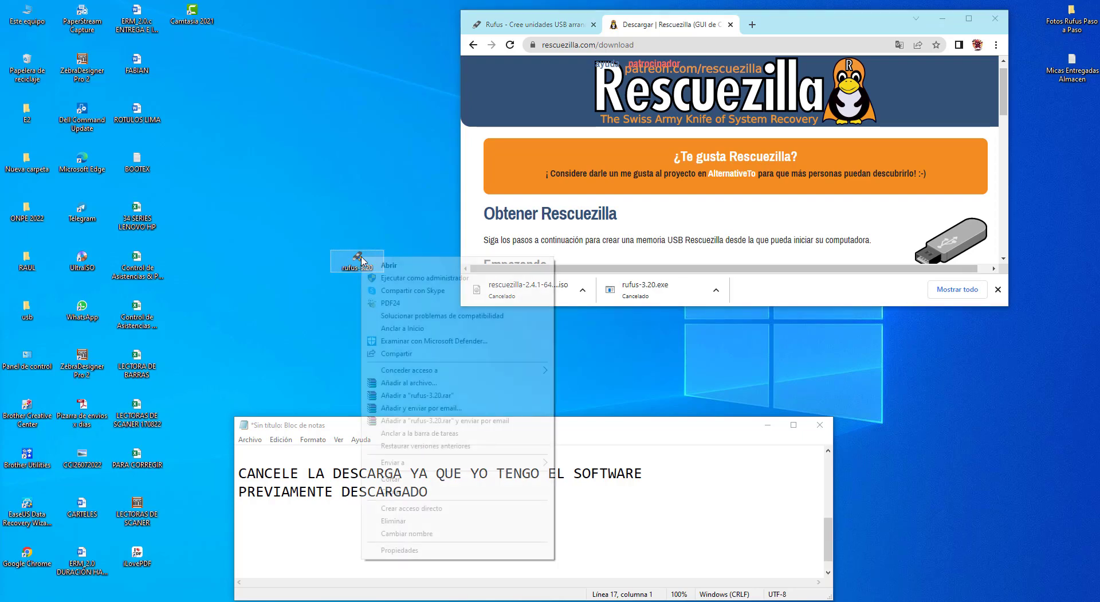
left_click(285, 368)
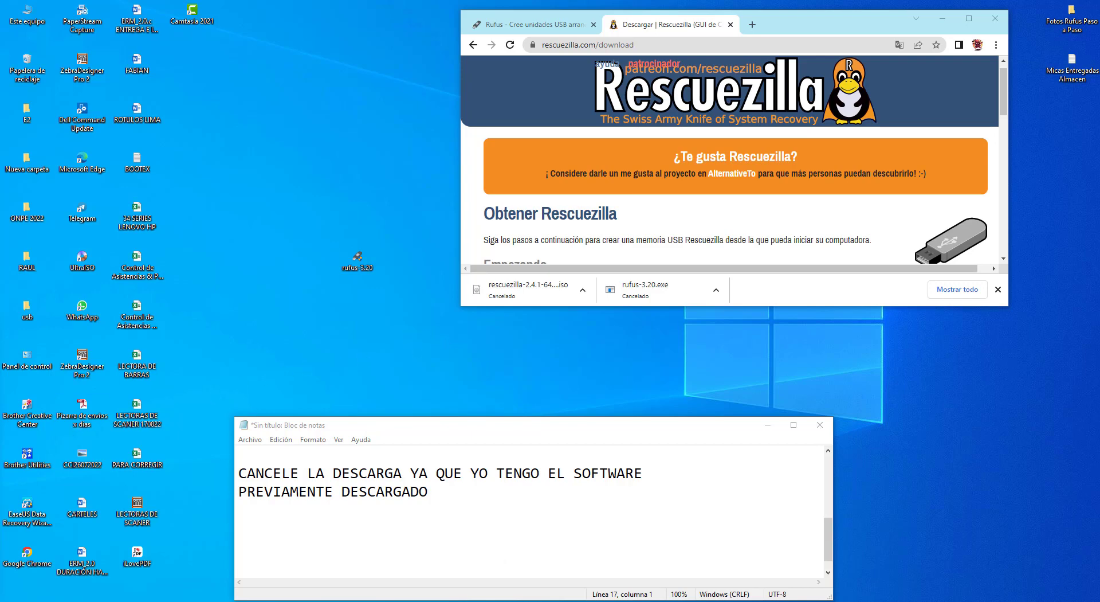
Try to move the rescuezilla-2.3.1-64bit.impish disk image to the desktop.
left_click_drag(338, 357, 343, 365)
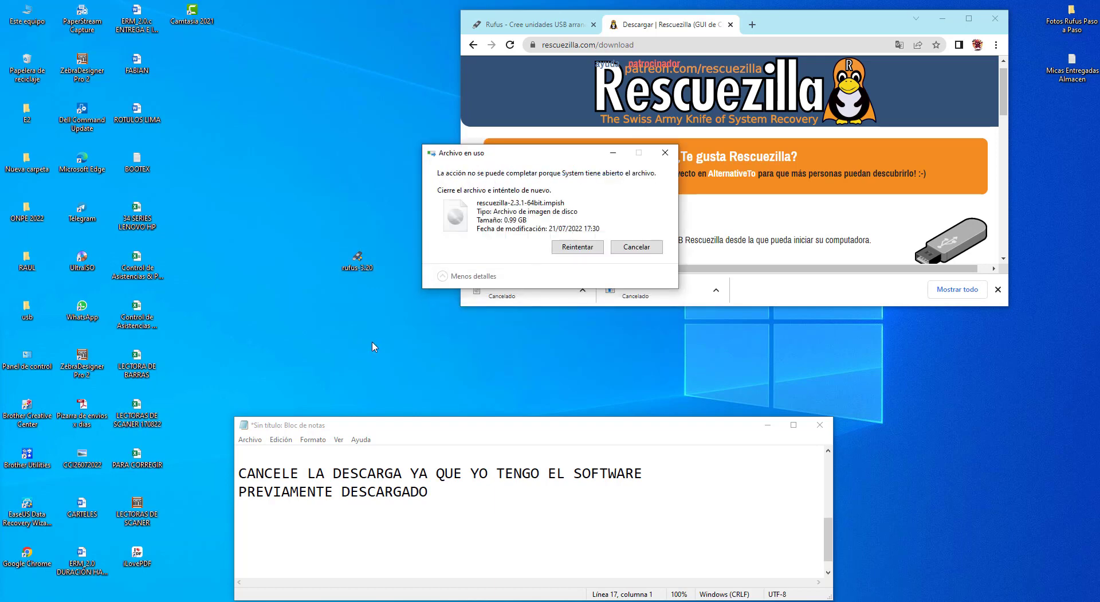
left_click(633, 247)
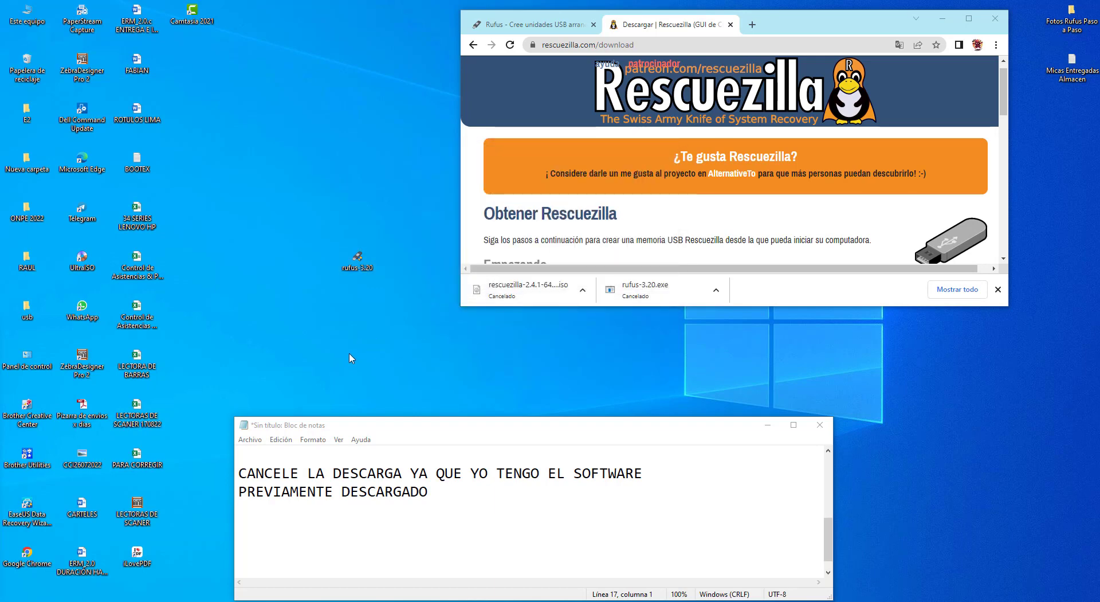
right_click(356, 265)
In Notepad, add "3- Conectamos algún USB´s a la Pc o Laptop." below the second cancelled-download note, followed by blank lines.
left_click(261, 519)
key("Return")
type("3- Conectamos algún USB´s a la Pc o Laptop.")
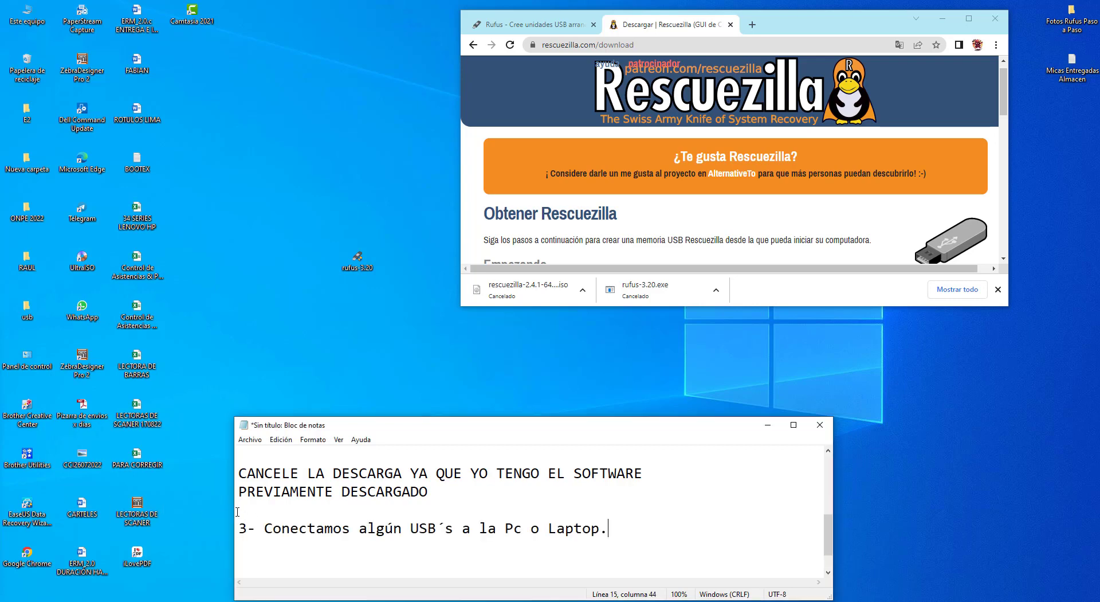
key("Return")
key("Return")
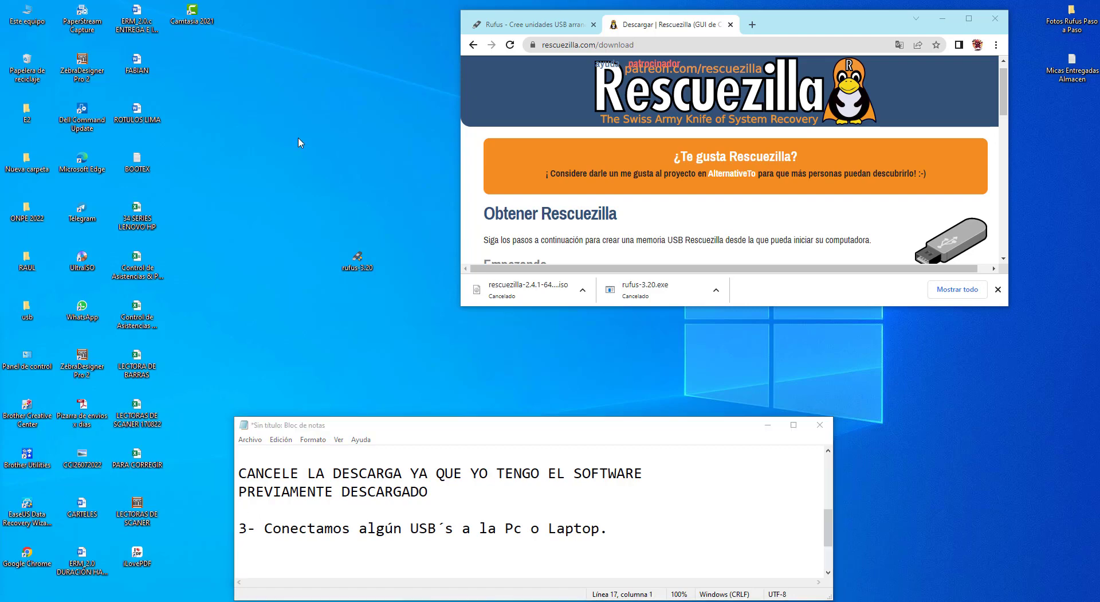
Open the connected USB drive (F:) in File Explorer to check its contents.
key("super+e")
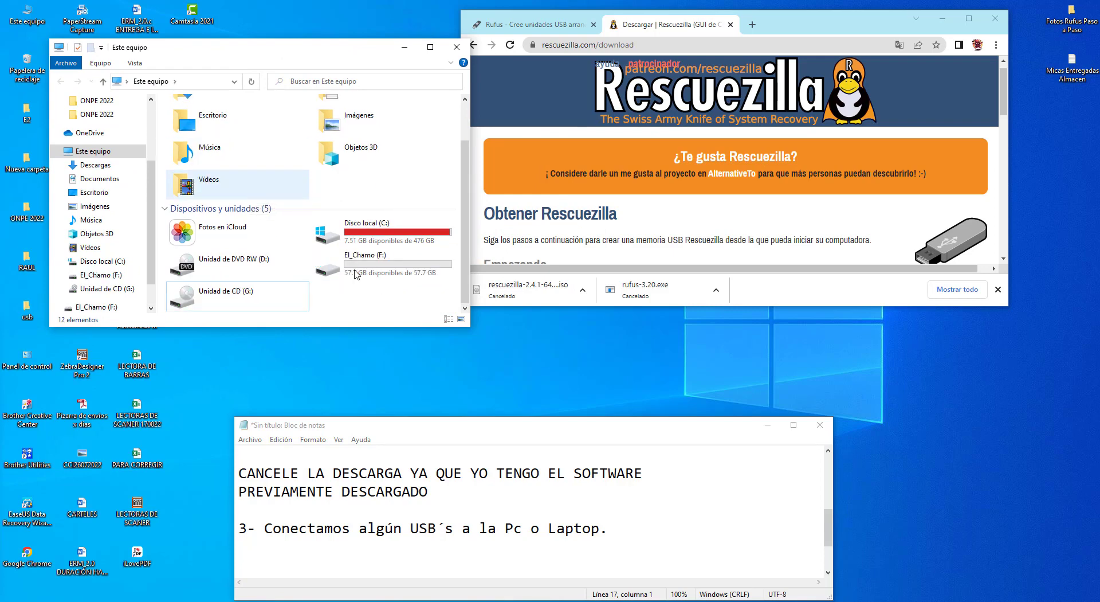
double_click(356, 261)
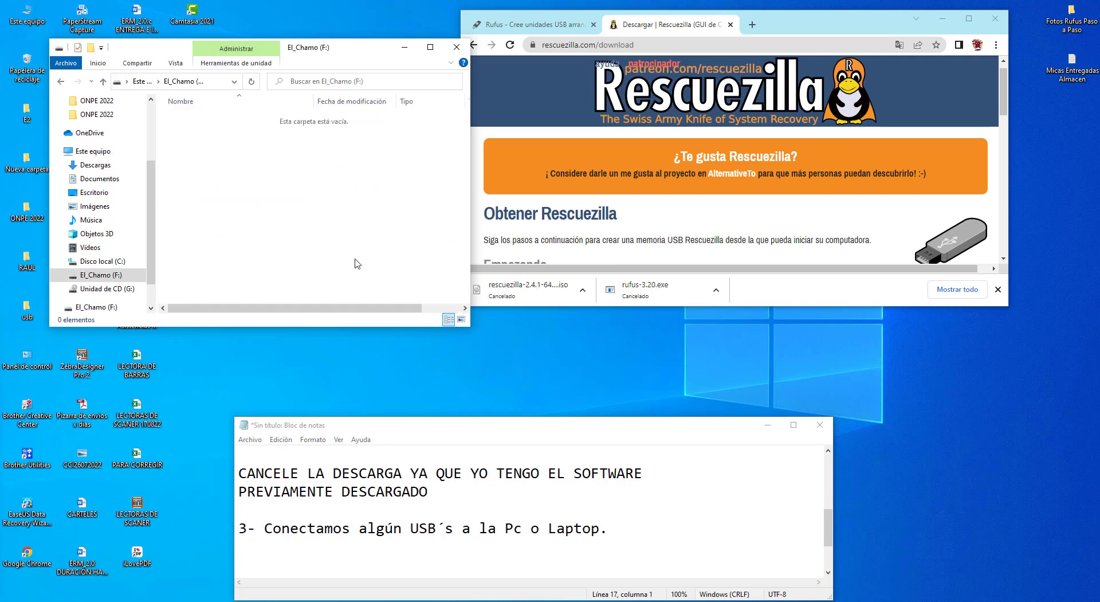
Return File Explorer to Este equipo, move its window aside and minimize the browser.
left_click(62, 83)
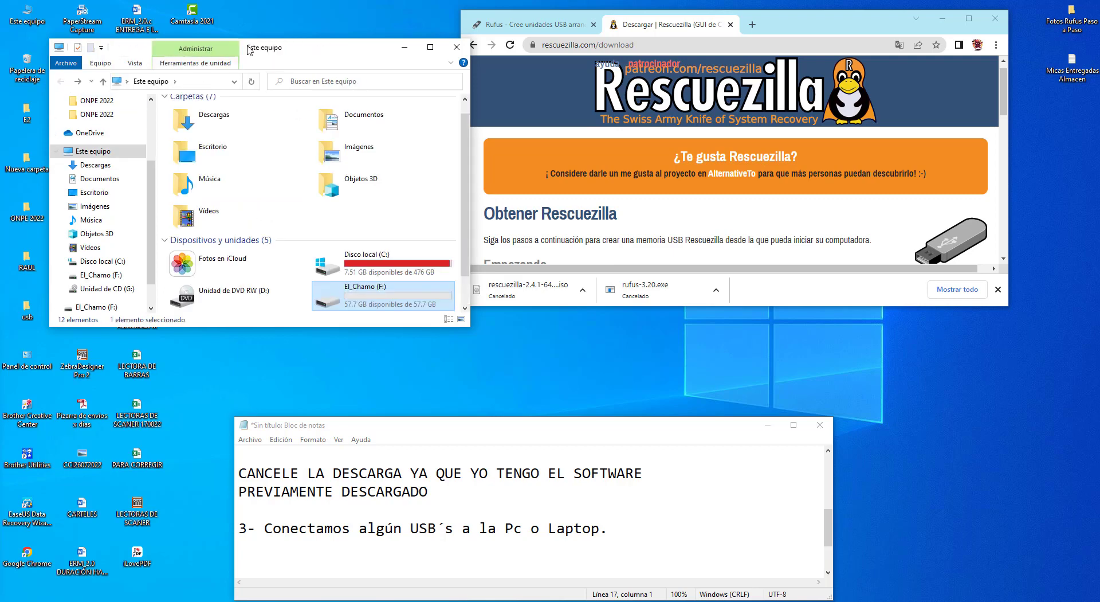
left_click_drag(249, 48, 861, 12)
left_click(942, 19)
Run rufus-3.20 from the desktop as administrator, reposition its window and show the available devices with the USB drive (F:).
right_click(354, 261)
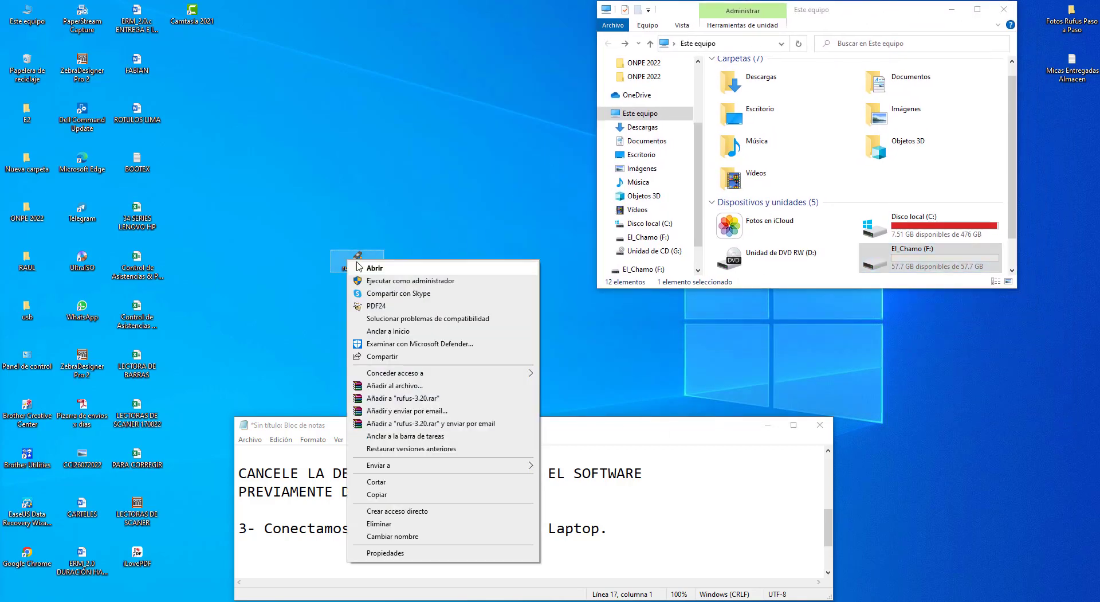
left_click(381, 280)
left_click(86, 381)
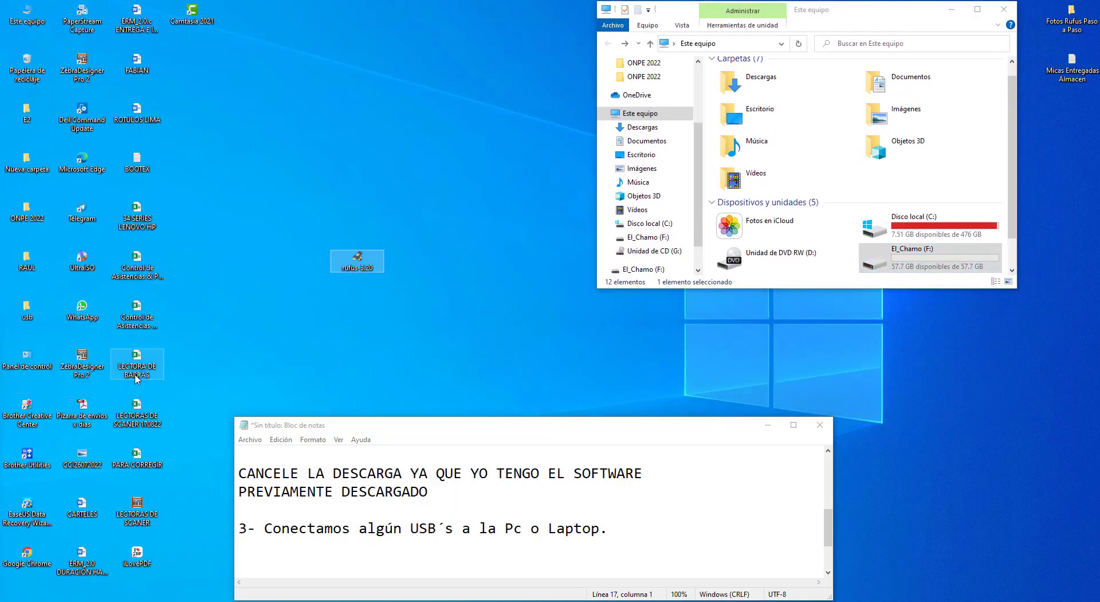
left_click_drag(579, 123, 430, 34)
left_click(431, 85)
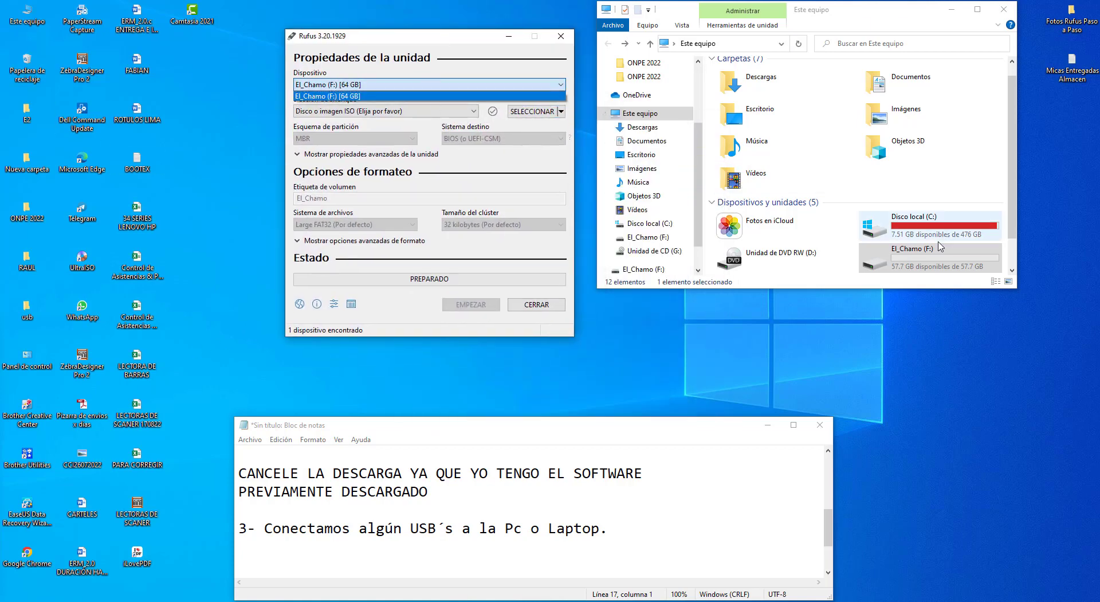
Load the rescuezilla-2.3.1-64bit.impish ISO from the Fotos Rufus Paso a Paso folder as the boot image in Rufus.
left_click(523, 111)
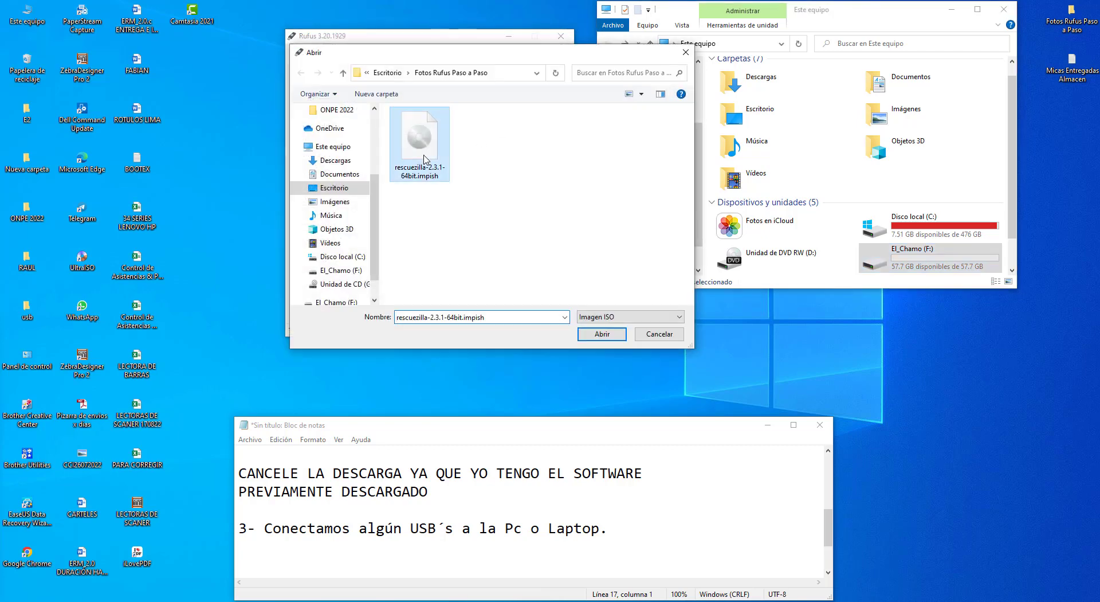
left_click(424, 160)
left_click(594, 335)
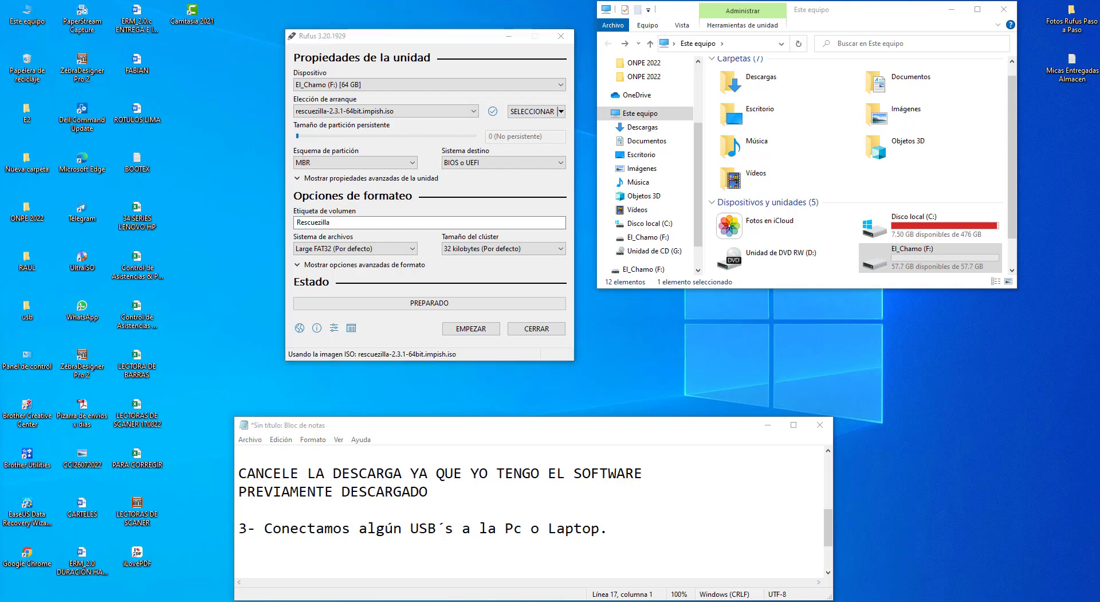
In Notepad, add "4- Ejecutamos el *Rufus* Como Administrador." below note 3, followed by blank lines.
left_click(346, 557)
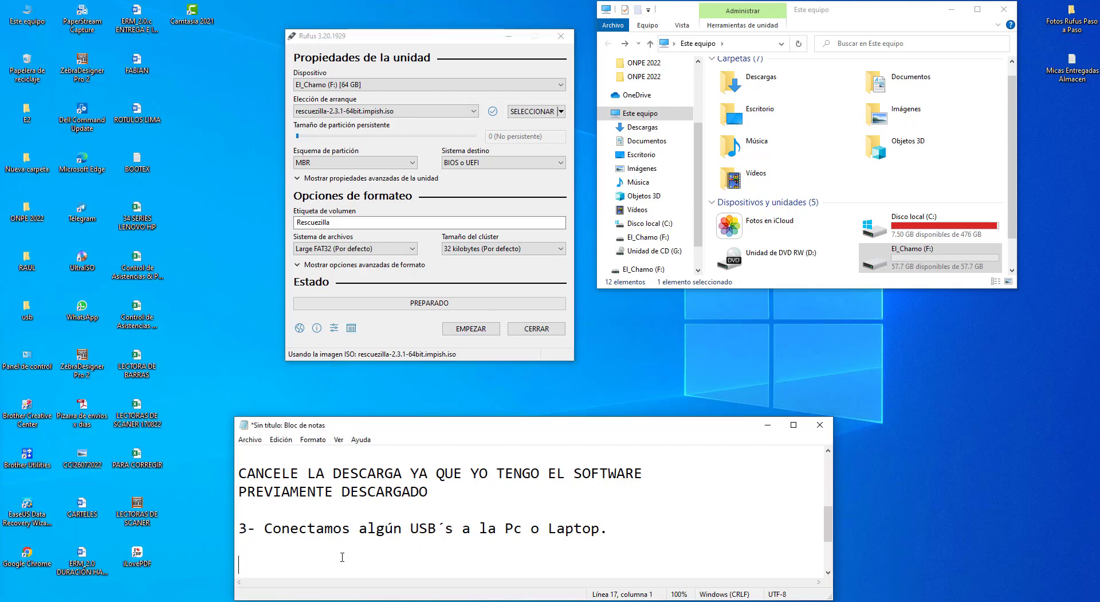
type("4- Ejecutamos el *Rufus* Como Administrador.")
key("Return")
key("Return")
key("Return")
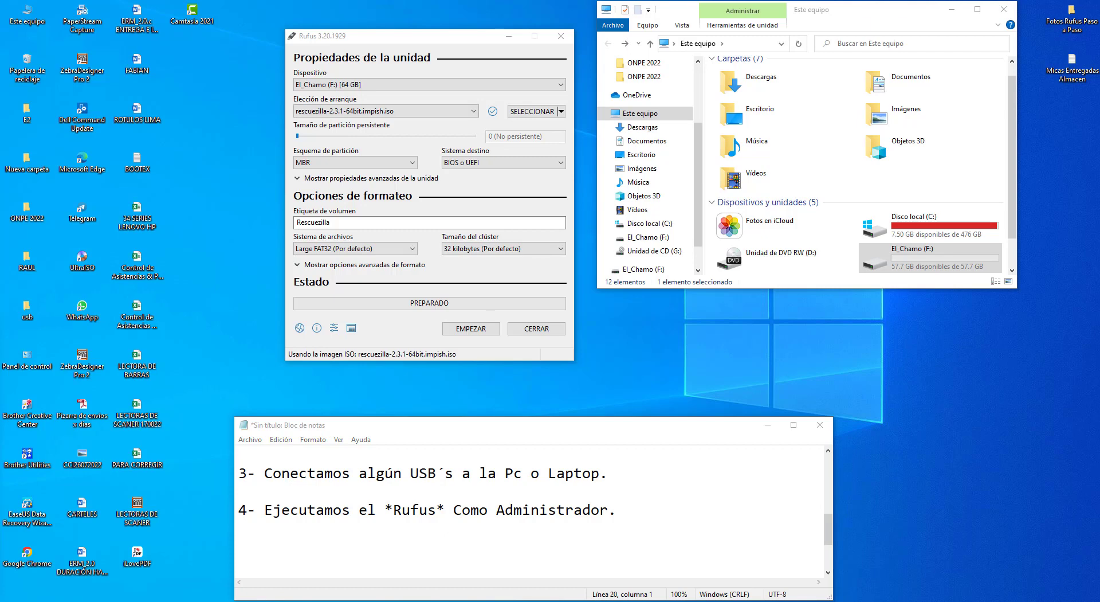
Add note 5 on choosing the USB under *Dispositivo* by name, letter and capacity, and show the device list in Rufus.
left_click(262, 544)
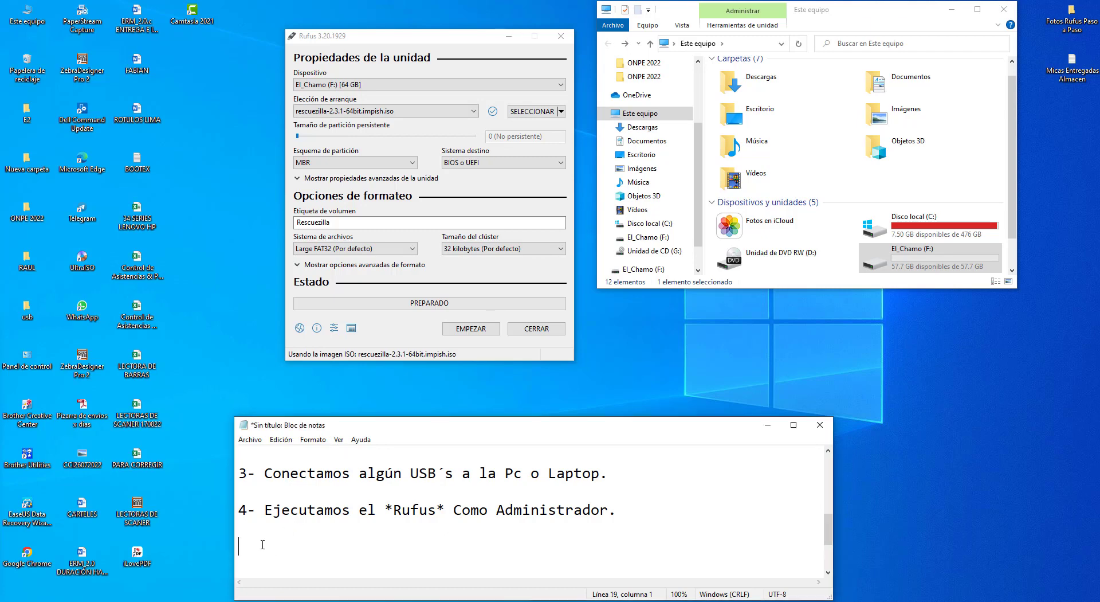
type("5- En la ventana que aparece, encontraras una casilla que dice: *Dispositivo*, allí vamos a ubicar y seleccionar la unidad USB por el nombre que tiene, junto a la letra que le asigna el sistema y la capacidad de almacenamiento. Ejemplo: (A:, B:, D:...Z:) [8GB, 16GB, 32GB...]")
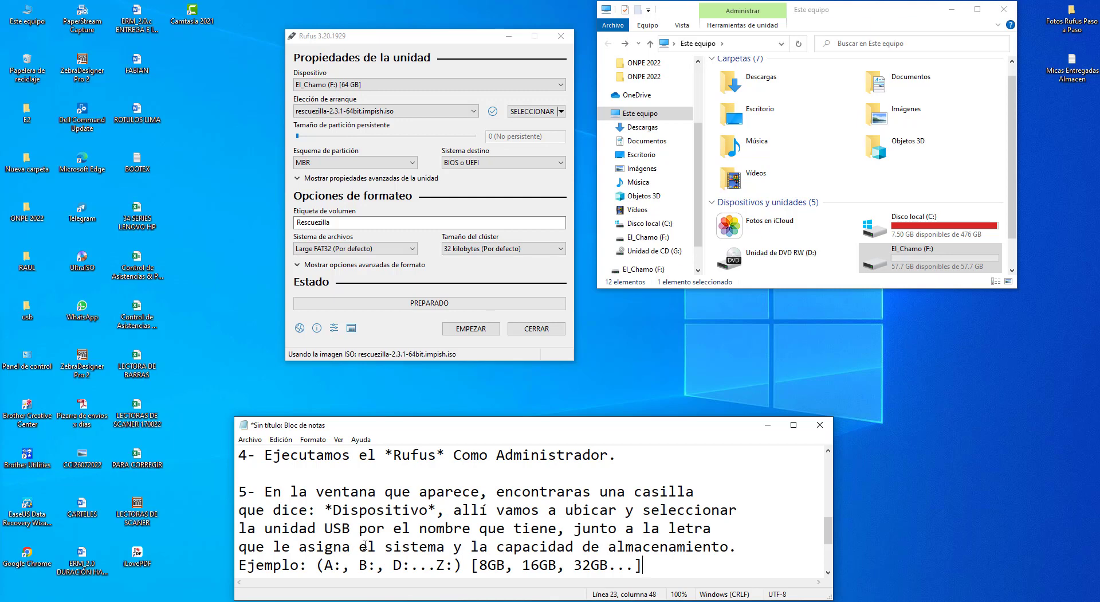
key("Return")
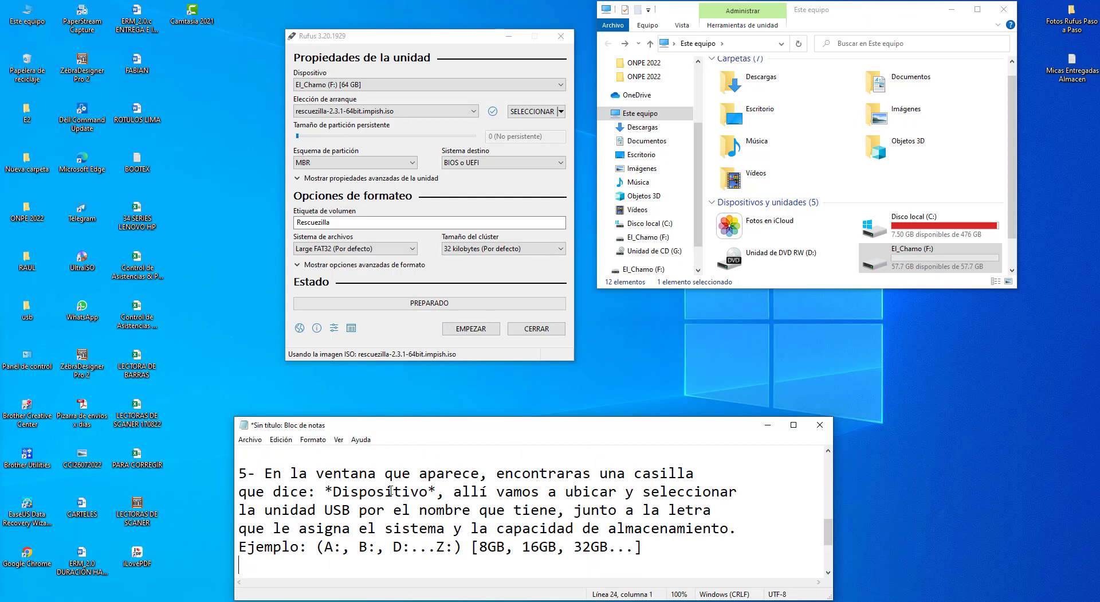
left_click(419, 87)
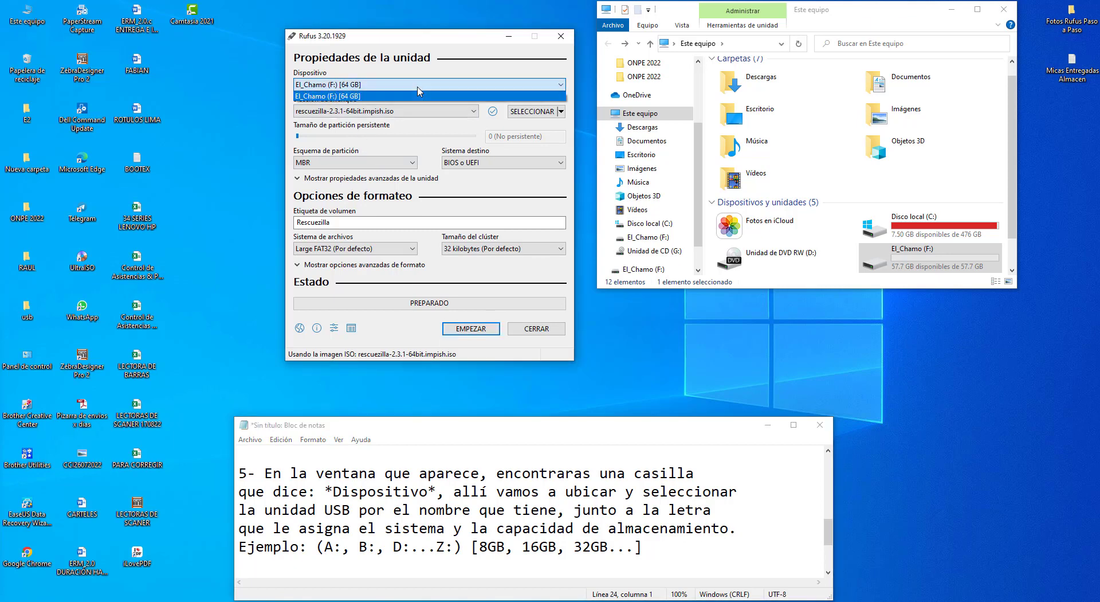
left_click(425, 132)
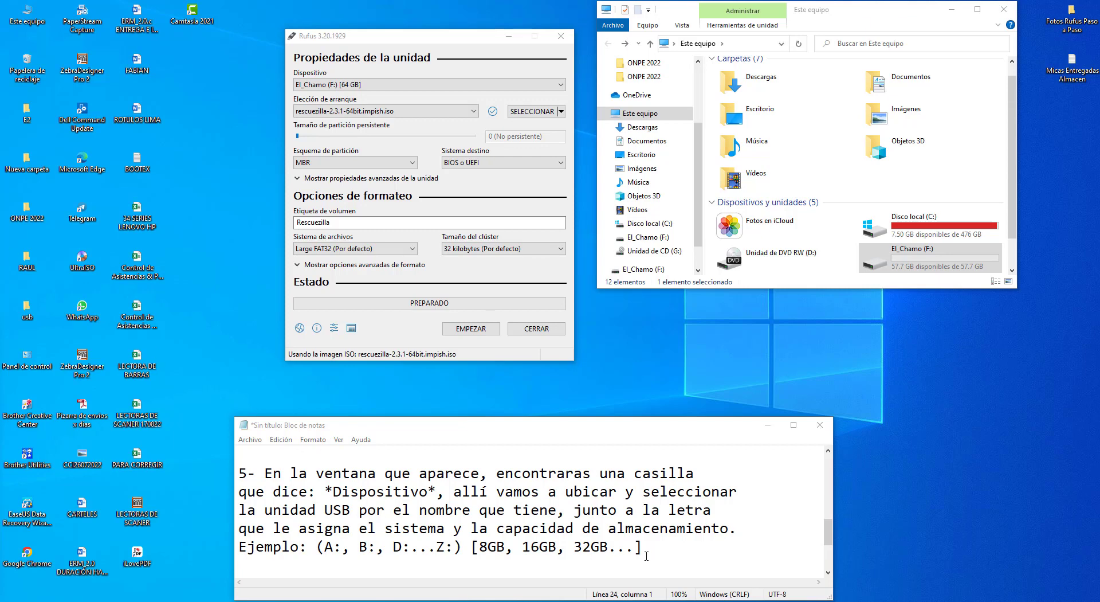
In Notepad, add note 6 on selecting the *Rescuezilla* ISO image under *Elección de Arranque*, leaving a blank line after note 5.
key("Return")
key("Return")
key("Return")
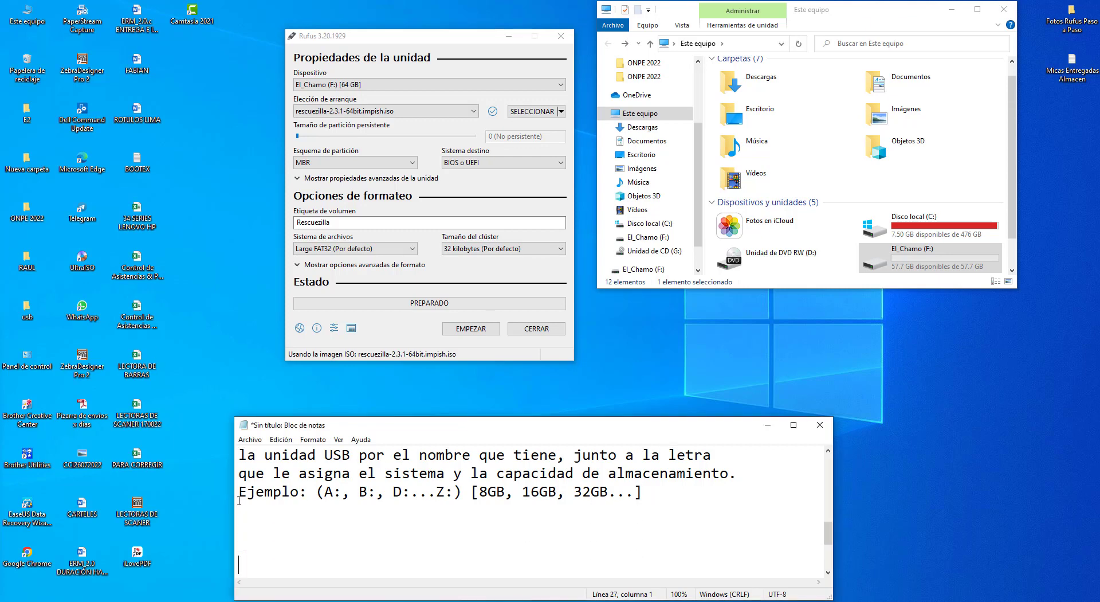
left_click(239, 514)
type("6; En la ventana que aparece, también encontraras una casilla que dice: *Elección de Arranque*, alli vamos a ubicar y seleccionar la Imagen ISO del software de arranque que en nuestro caso será: *Rescuezilla*.")
key("Return")
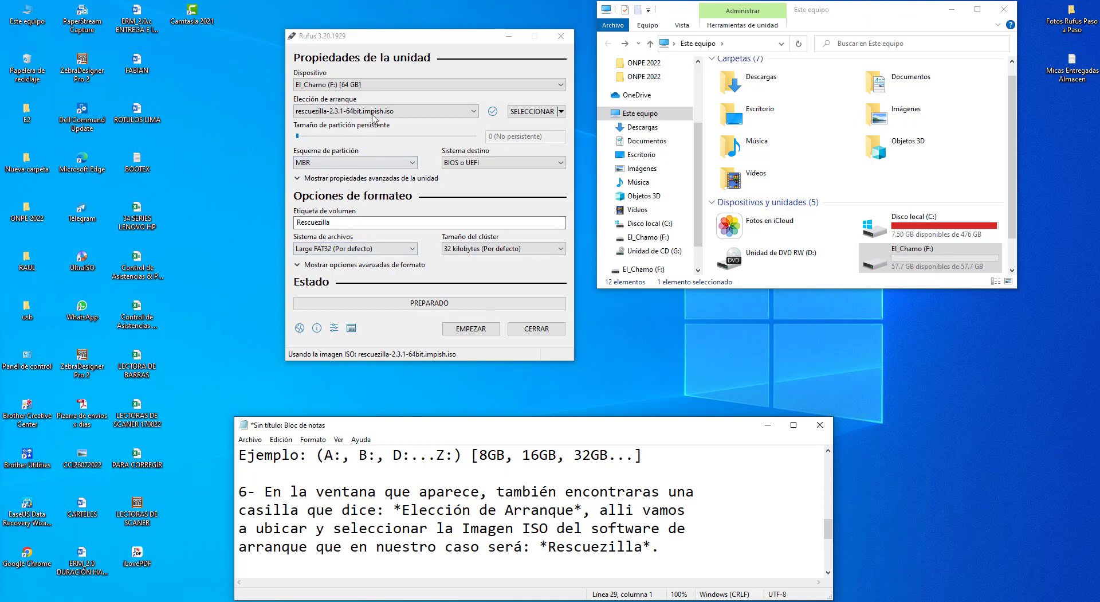
Select the rescuezilla-2.3.1-64bit.impish image again as the Rufus boot selection.
left_click(400, 111)
left_click(534, 112)
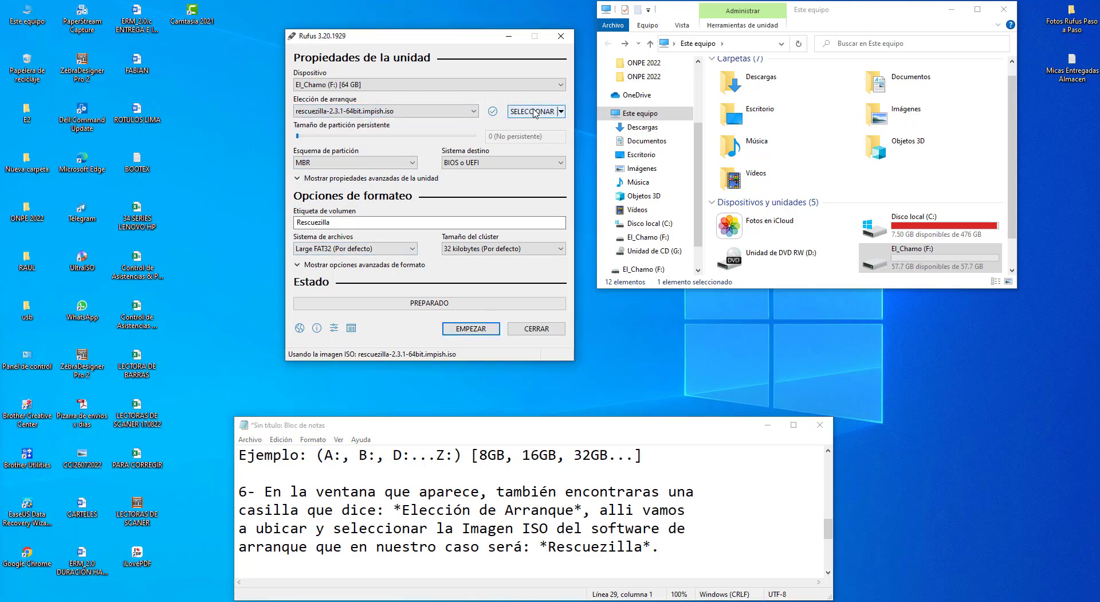
left_click(432, 129)
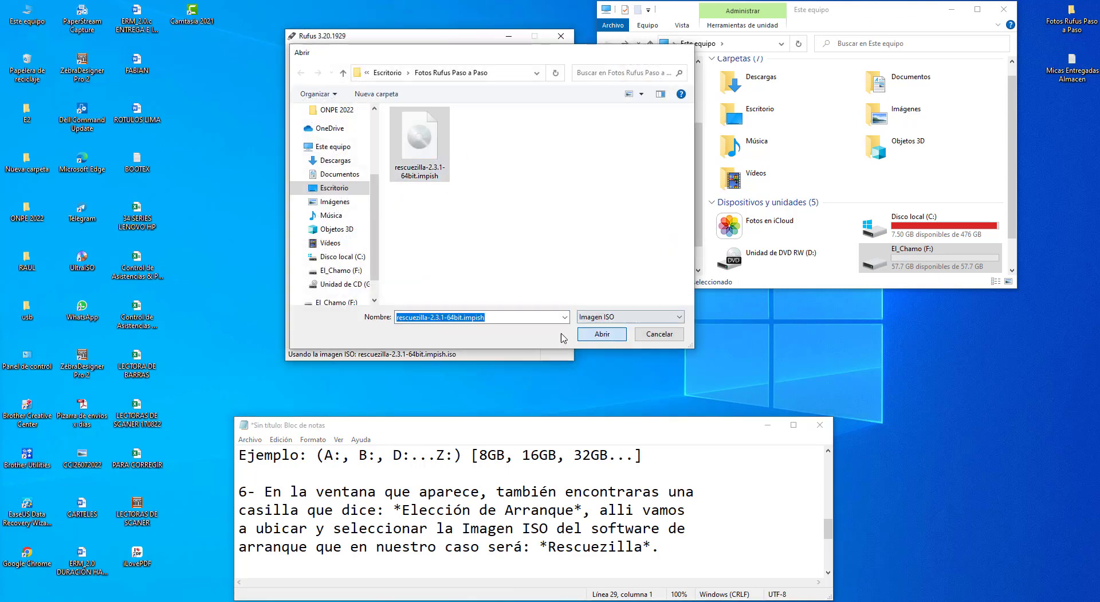
left_click(600, 334)
In Notepad, add blank lines after note 6 and paste note 7 about the *Etiqueta de Volumen* area.
left_click(659, 557)
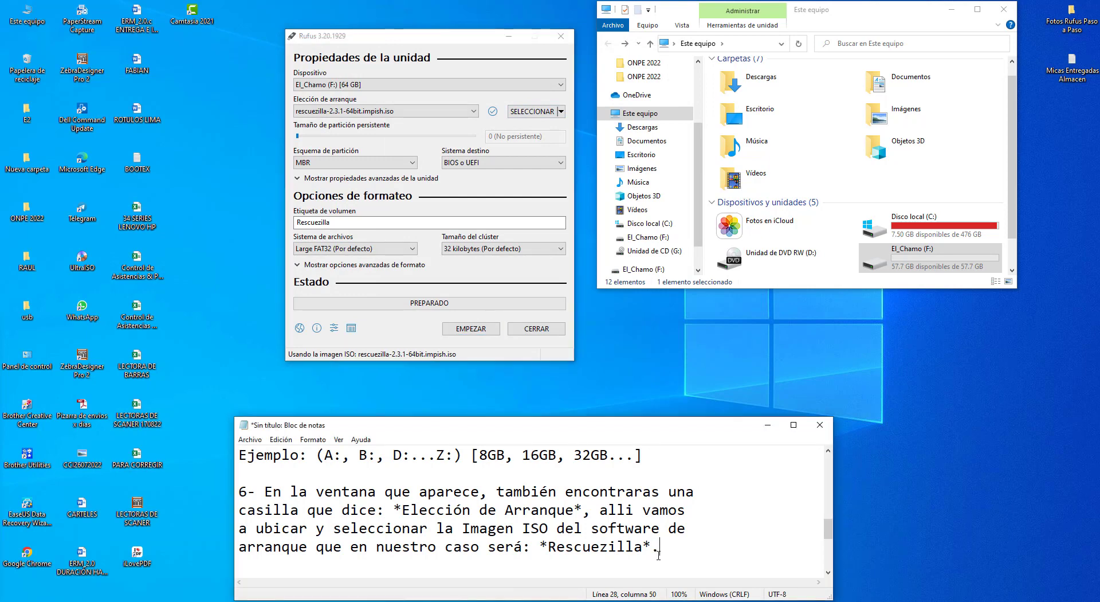
key("Return")
key("Return")
key("Return")
key("Return")
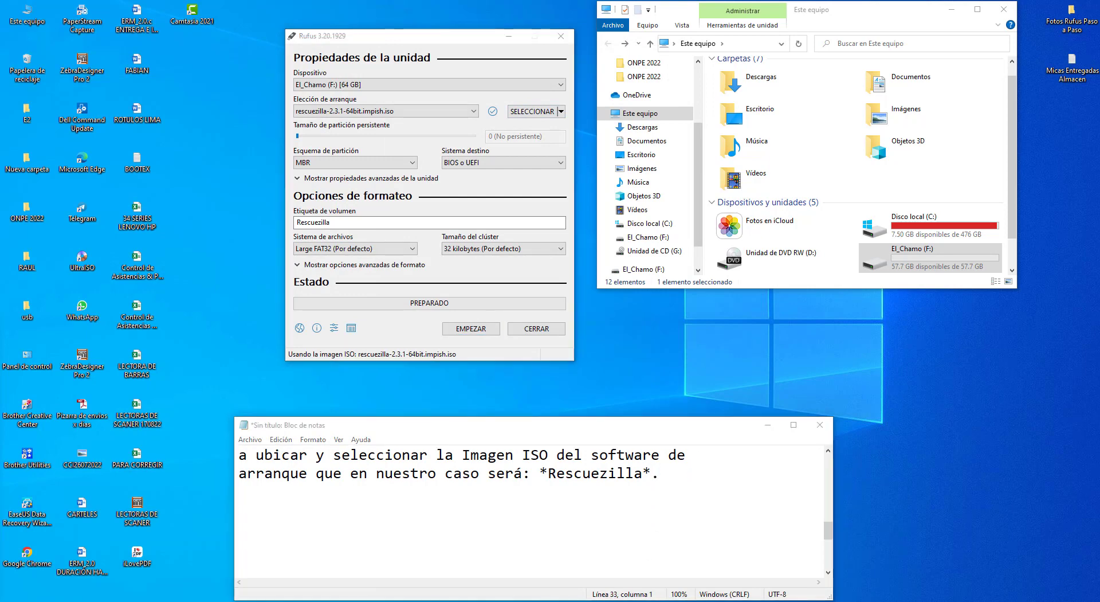
left_click(259, 510)
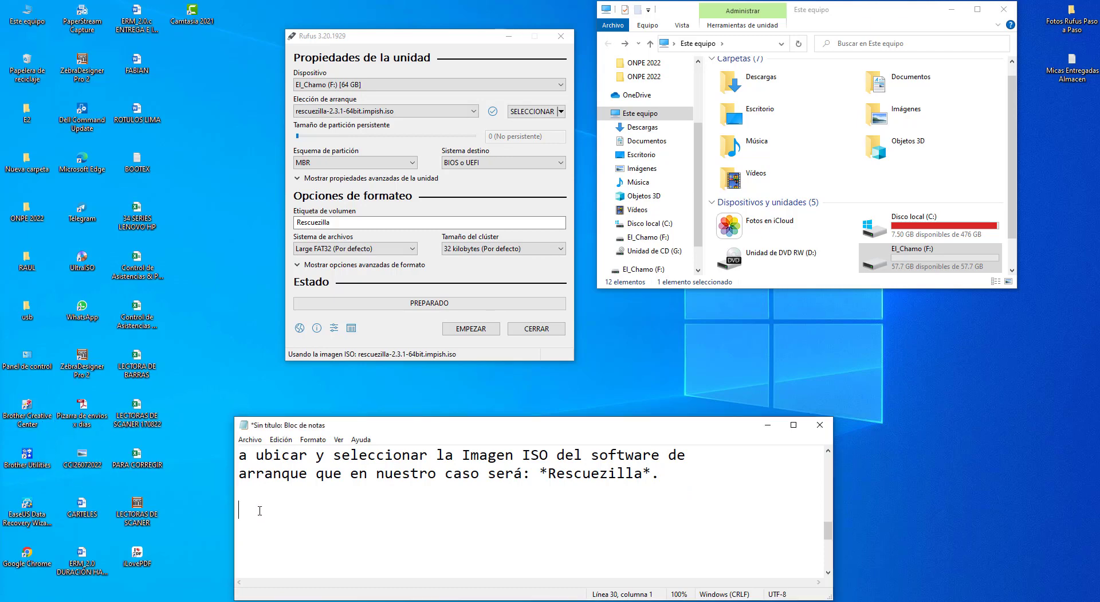
key("ctrl+v")
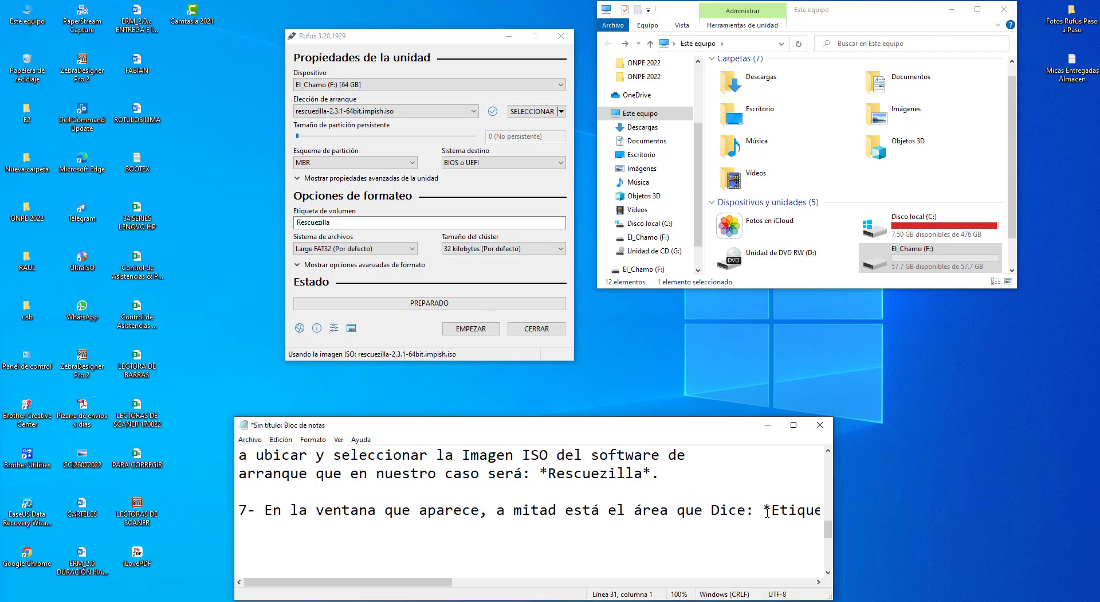
Break note 7 into separate lines before "*Etiqueta de Volumen*" and before "el cual vamos a visualizar".
left_click(765, 509)
key("BackSpace")
key("Return")
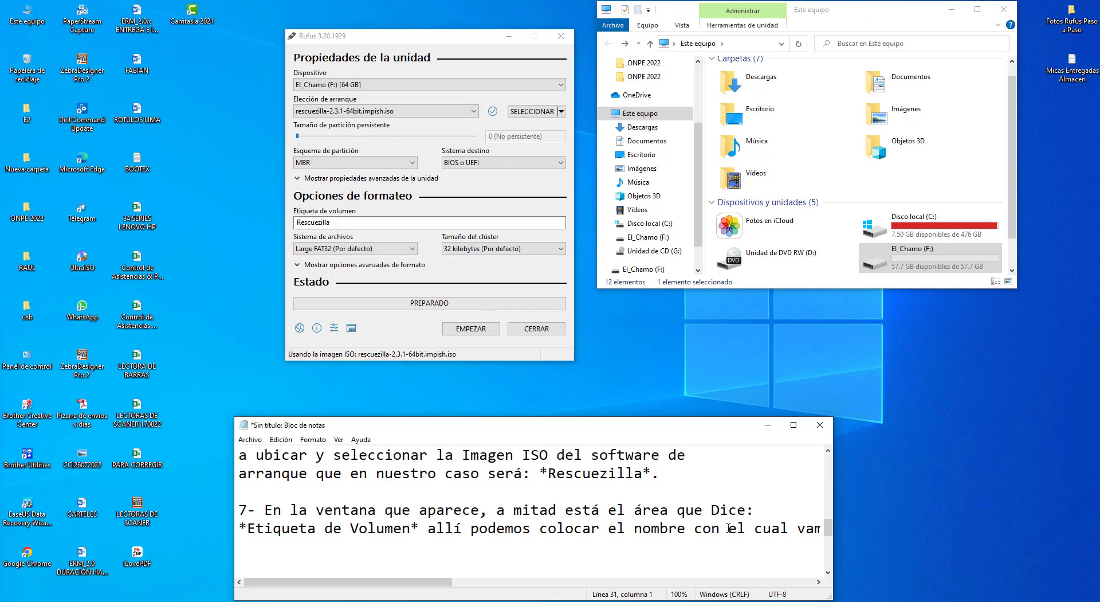
left_click(729, 528)
key("Return")
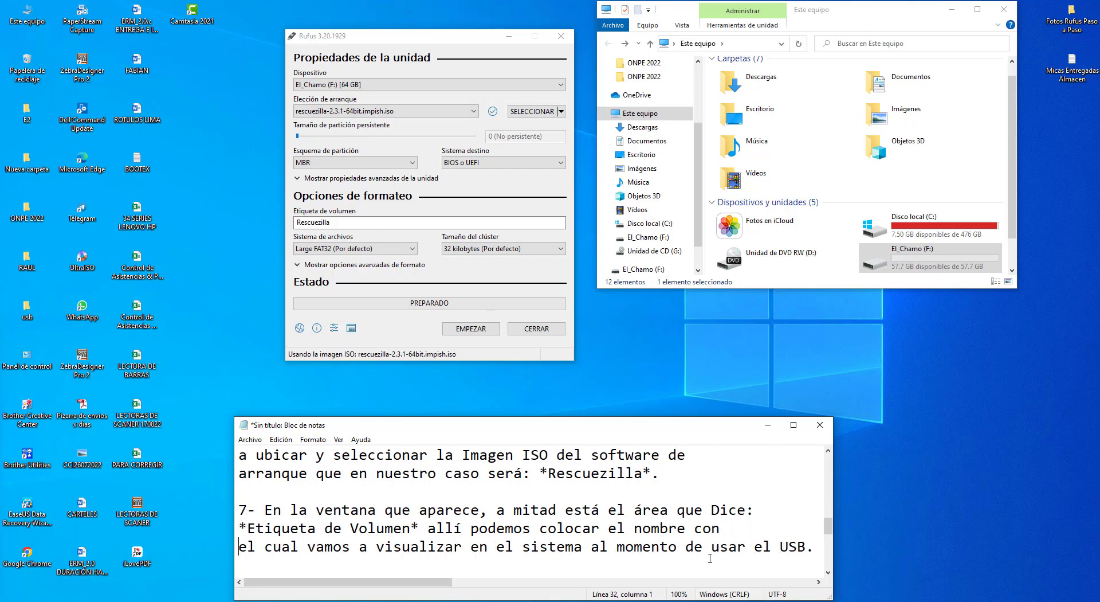
Highlight the Rescuezilla volume label text in Rufus.
left_click(323, 222)
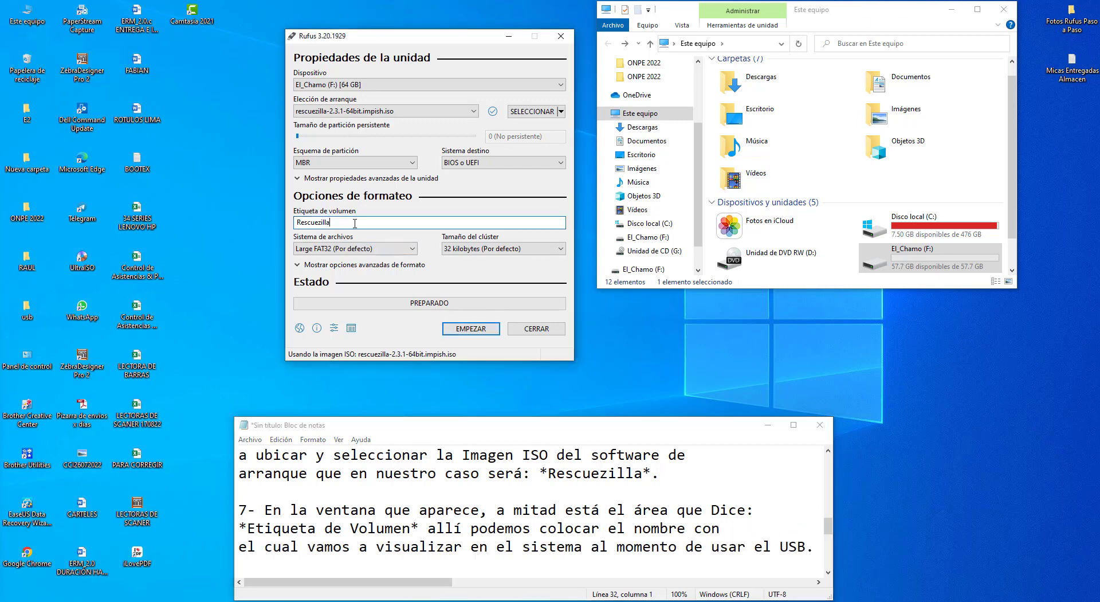
left_click_drag(366, 224, 272, 221)
In Notepad, add note 8 on starting with *Empezar*, keeping the (Recomendado) option in *Imagen ISOHybrid Detectada* and confirming with *Ok*.
left_click(816, 564)
key("Return")
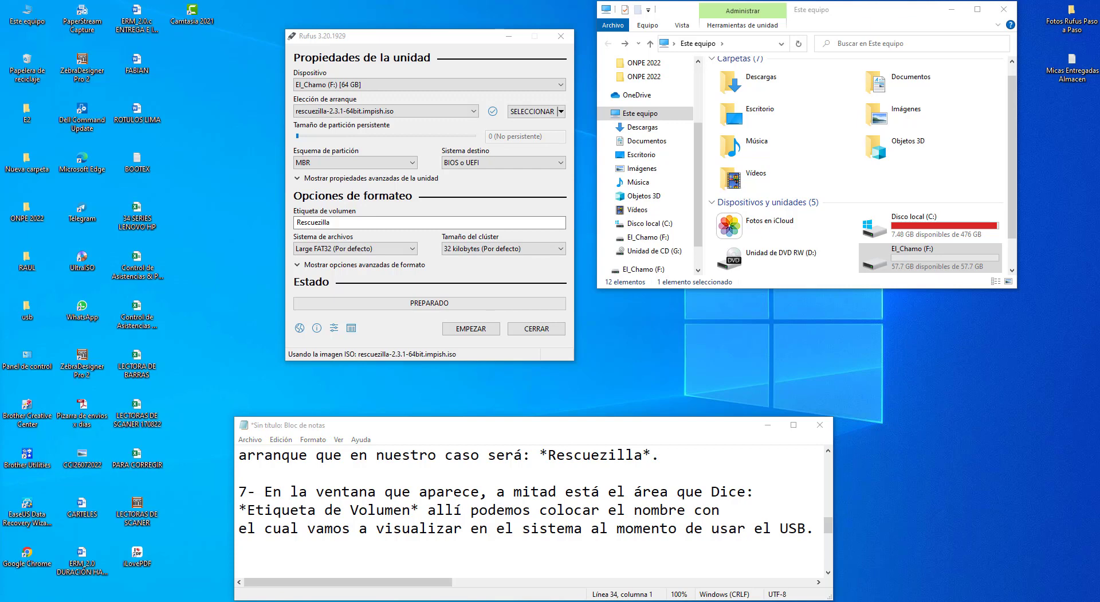
left_click(260, 553)
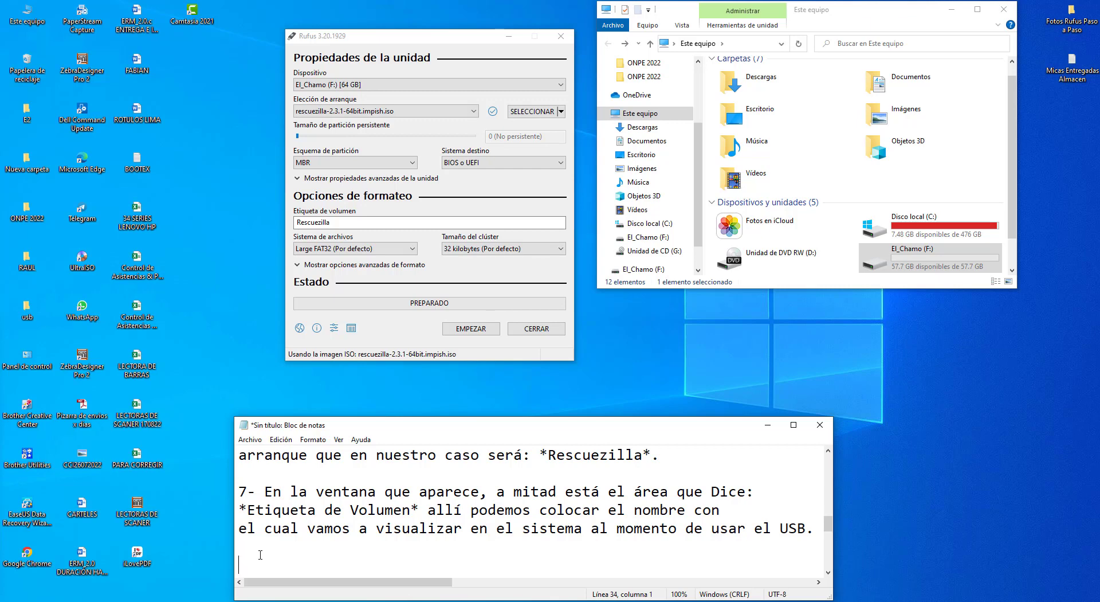
key("Return")
key("Return")
key("Return")
key("Return")
key("Return")
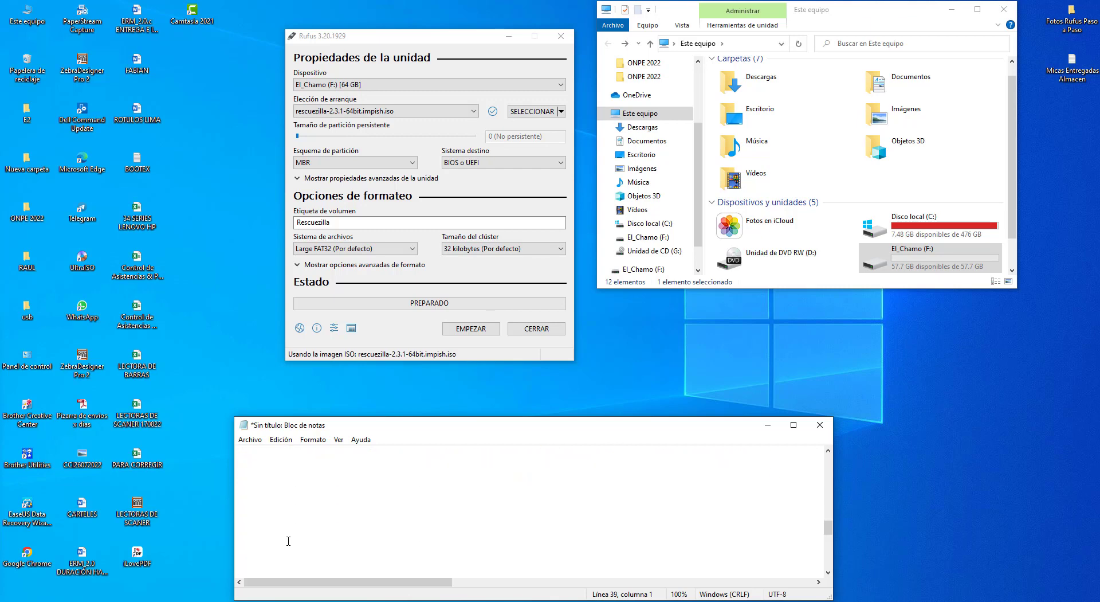
type("8- luego presionamos en el botón *Empezar* y al finalizar, estará listo para bootear con ese dispositivo USB. Allí aparecerá una ventana *Imagen ISOHybrid Detectada*, dejamos por defecto la opción que dice (Recomendado). Y presionamos *Ok*.")
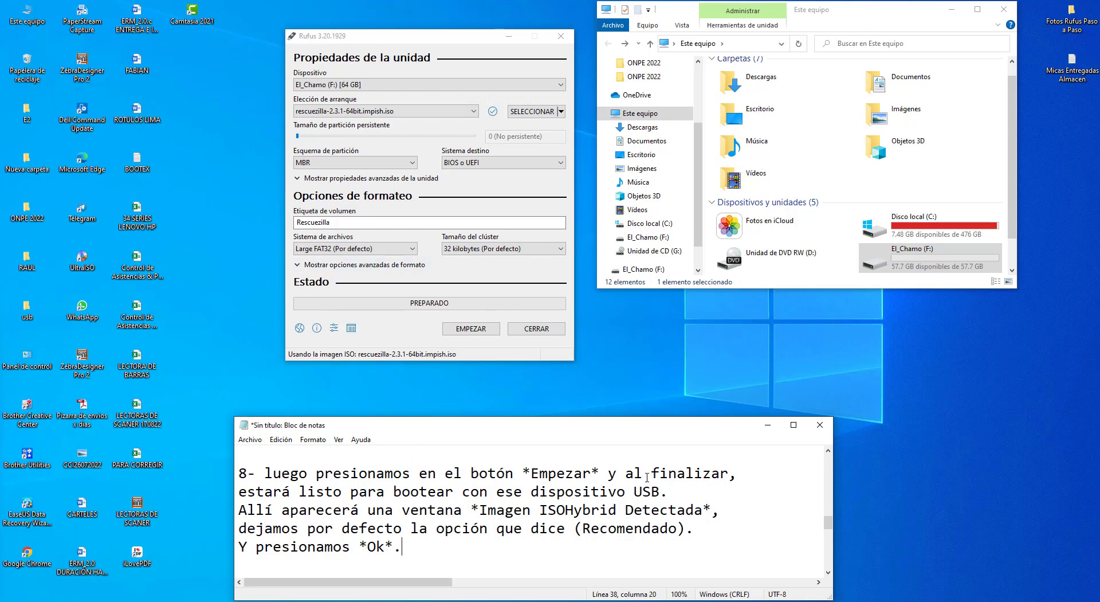
Start writing the USB drive in the recommended ISO image mode and accept erasing all its data.
left_click(460, 330)
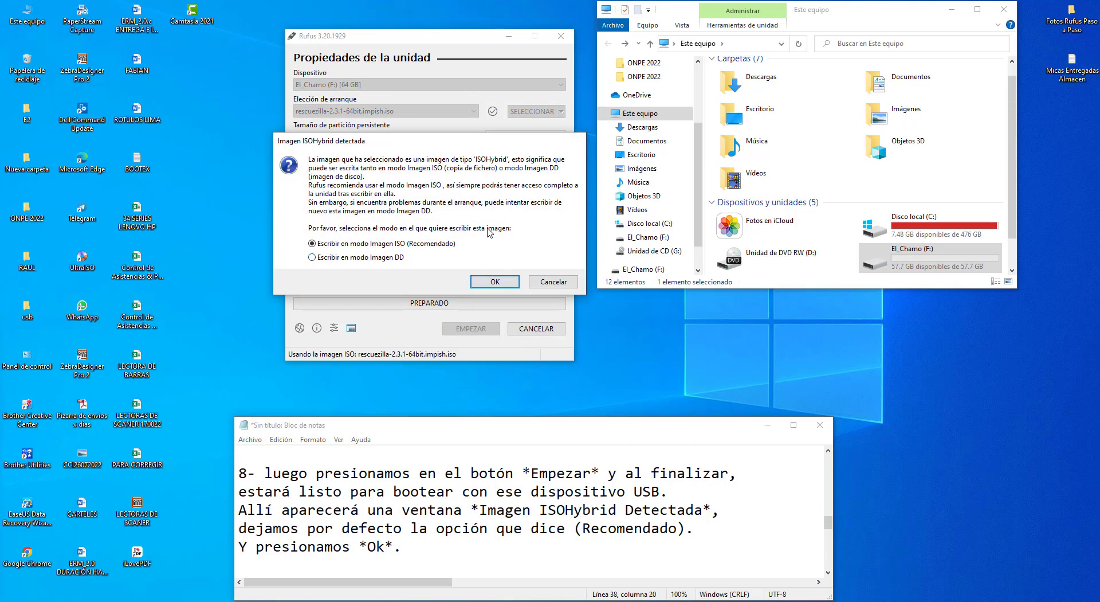
left_click(504, 281)
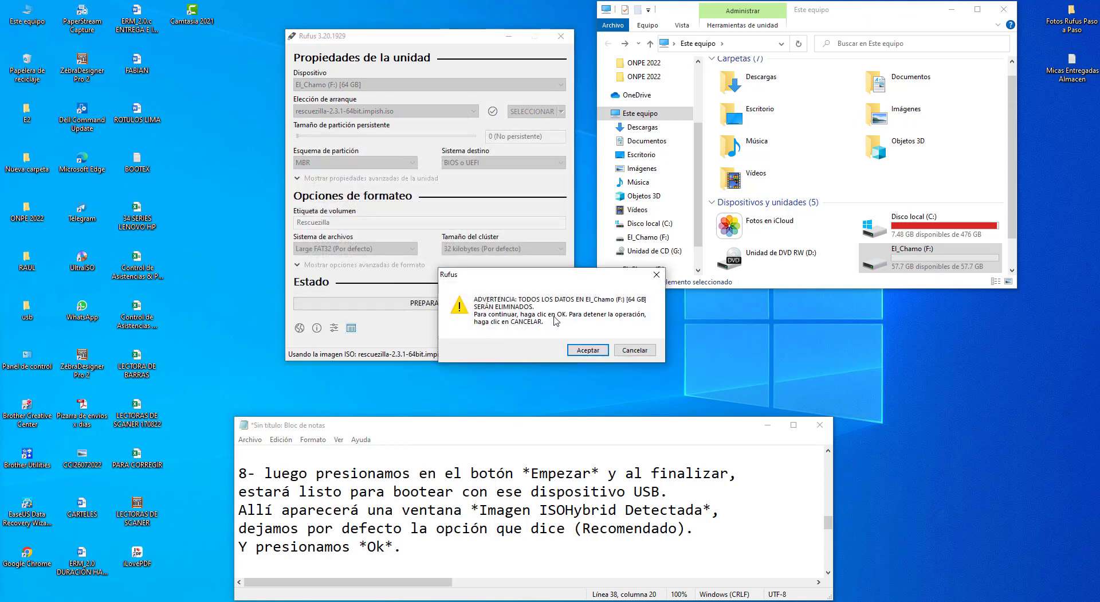
left_click(588, 350)
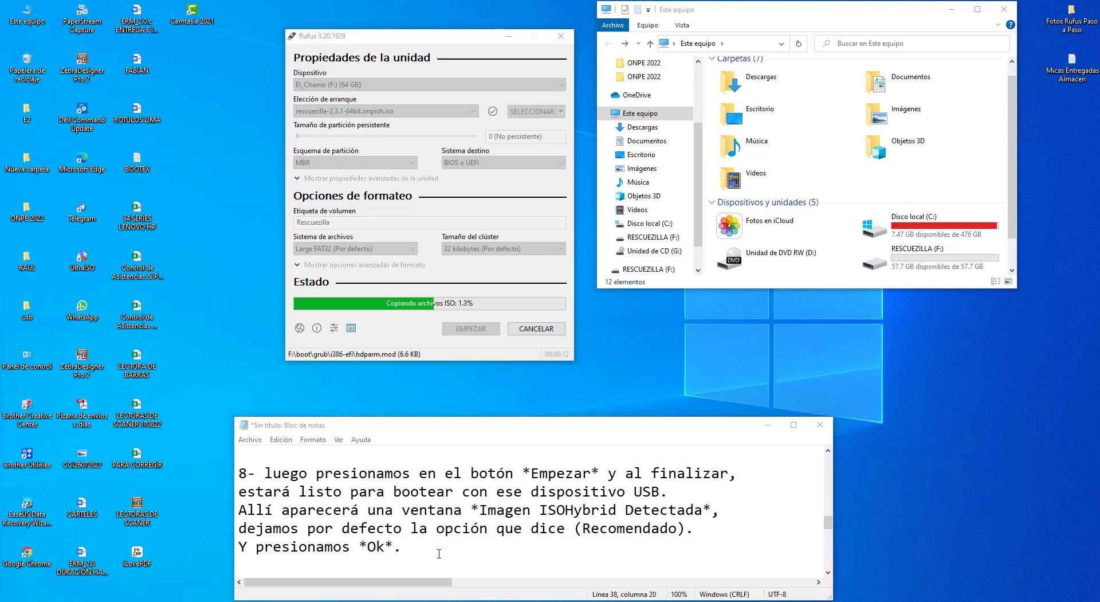
In Notepad, add note 9 saying that Rufus warns all data on the USB drive will be erased and to accept.
left_click(418, 562)
key("Down")
key("Down")
scroll(355, 542, "down", 1)
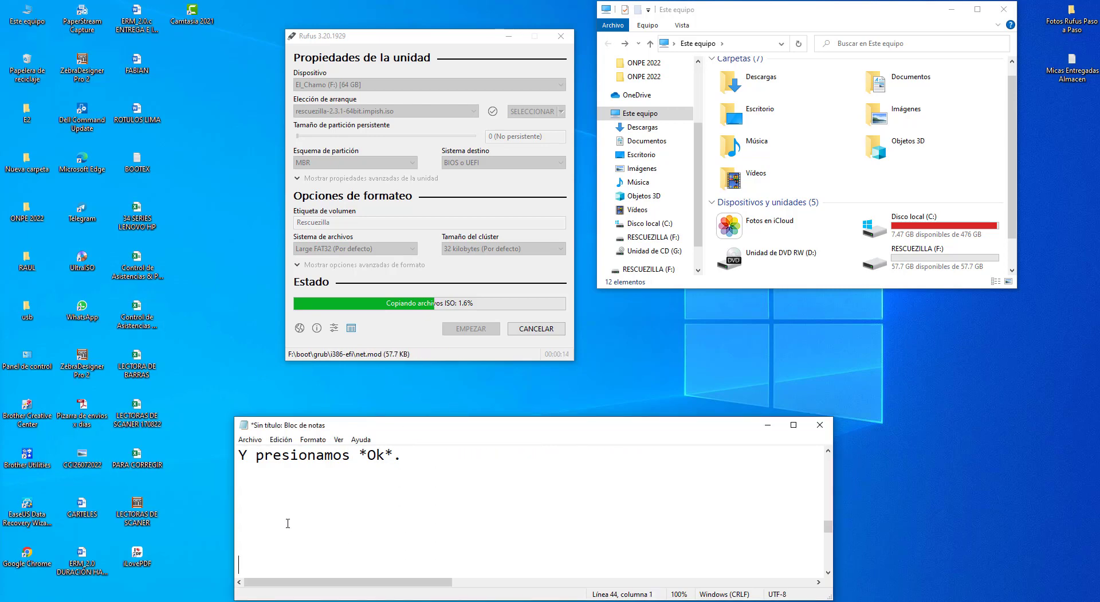
left_click(246, 496)
type("9- aparecerá una ventana de Advertencia de Rufus en la cual te indica que todos los datos de la unidad USB serán borrados, aceptamos.")
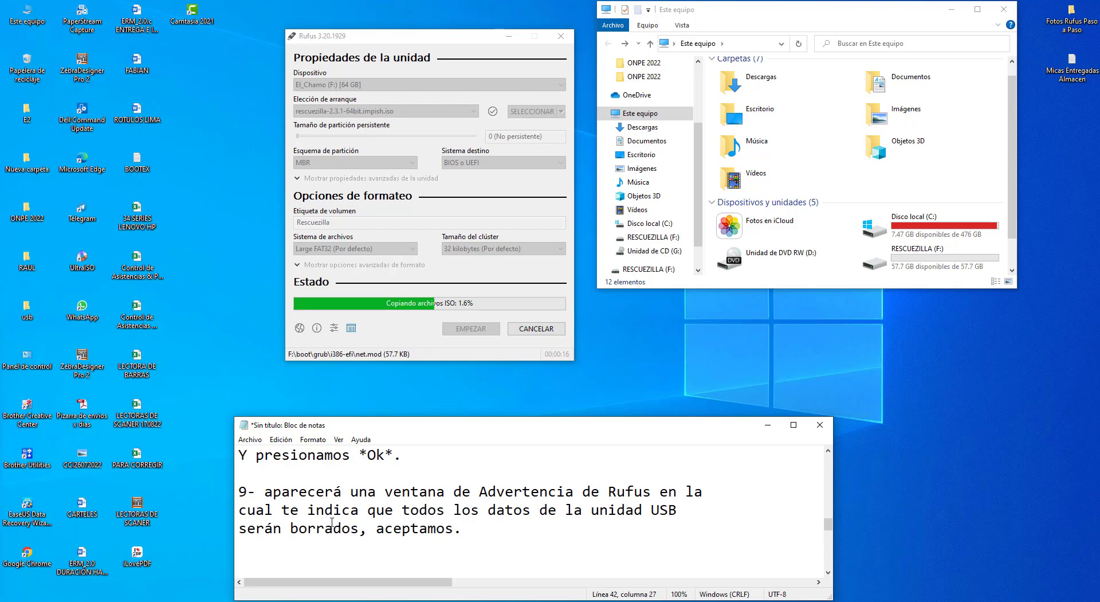
key("Return")
key("Return")
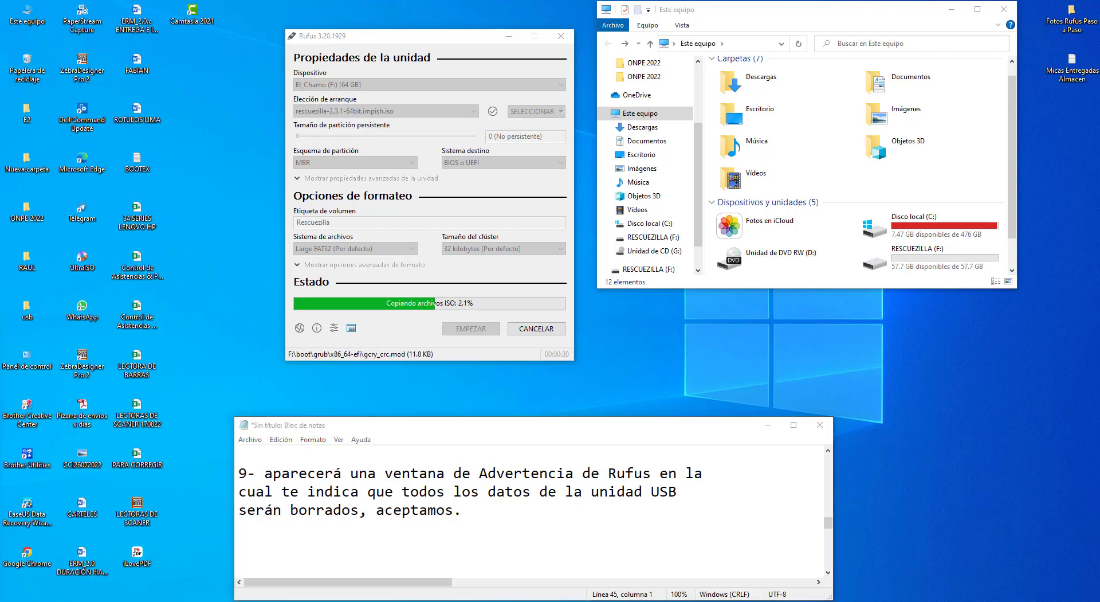
In Notepad, add the note "10- ahora se observa el proceso de preparación de la unidad USB." below note 9.
left_click(298, 552)
key("Return")
key("Return")
key("Return")
key("Return")
key("Return")
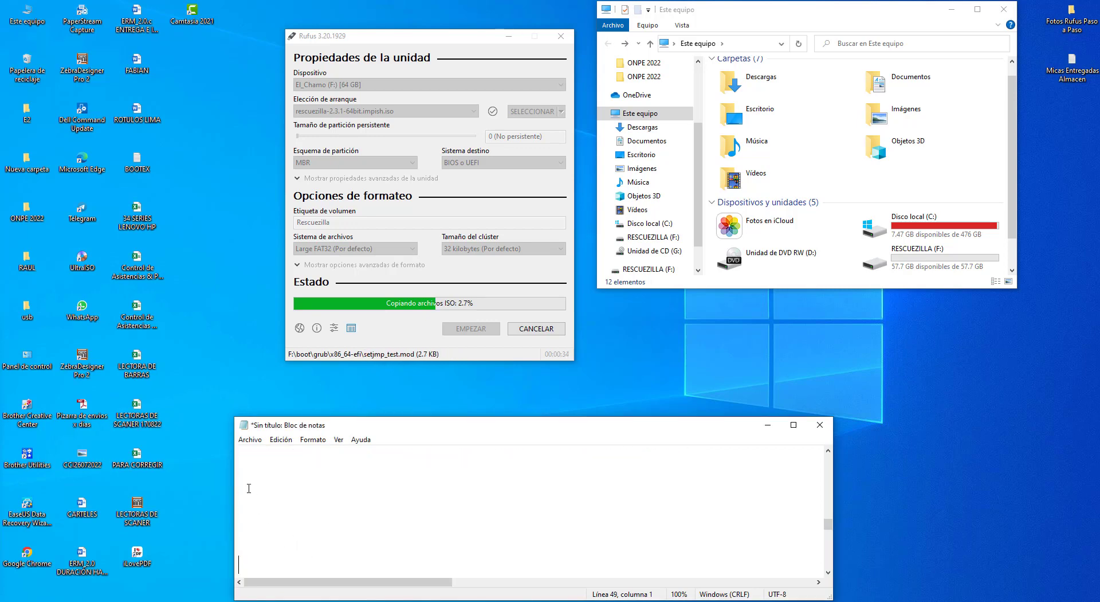
left_click(248, 472)
type("10- ahora se observa el proceso de preparación de la unidad USB.")
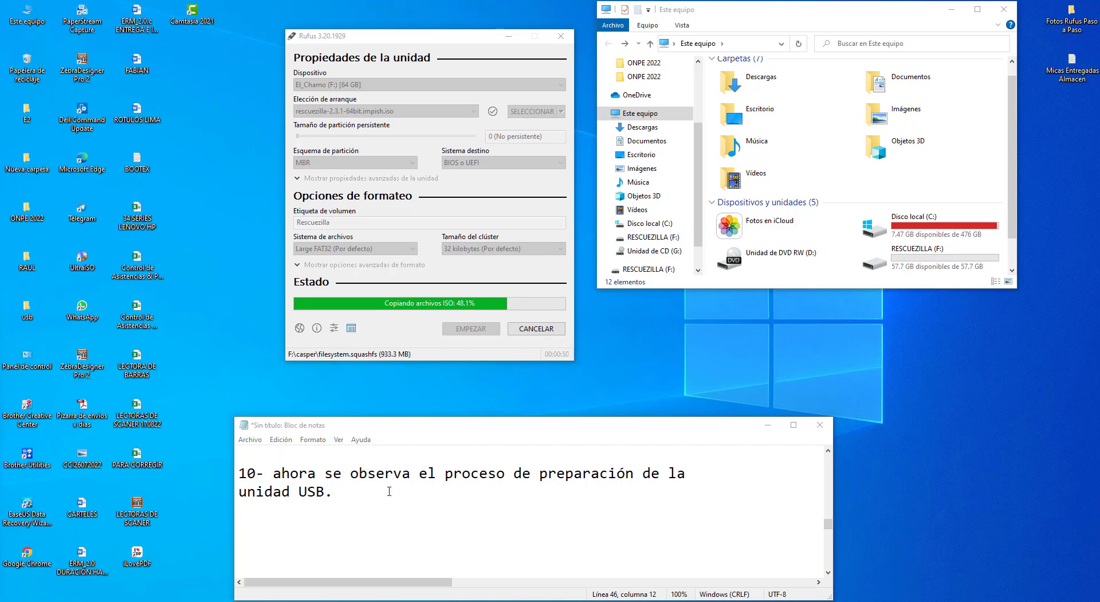
Highlight the text of note 10 and make the Este equipo window taller to show more of the drives.
left_click_drag(389, 491, 273, 474)
left_click(415, 304)
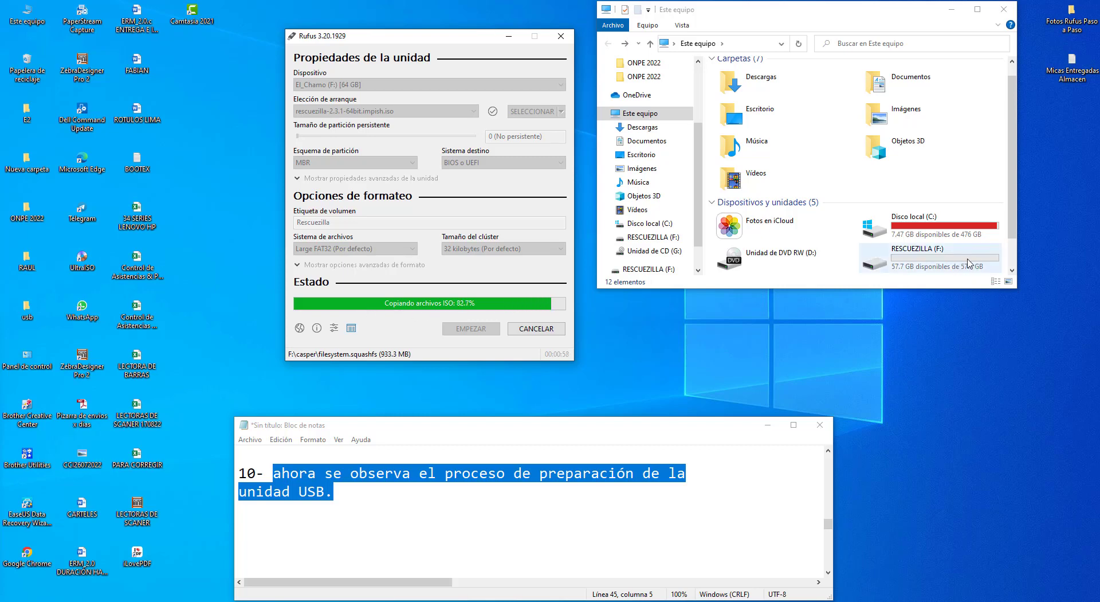
left_click_drag(981, 287, 980, 361)
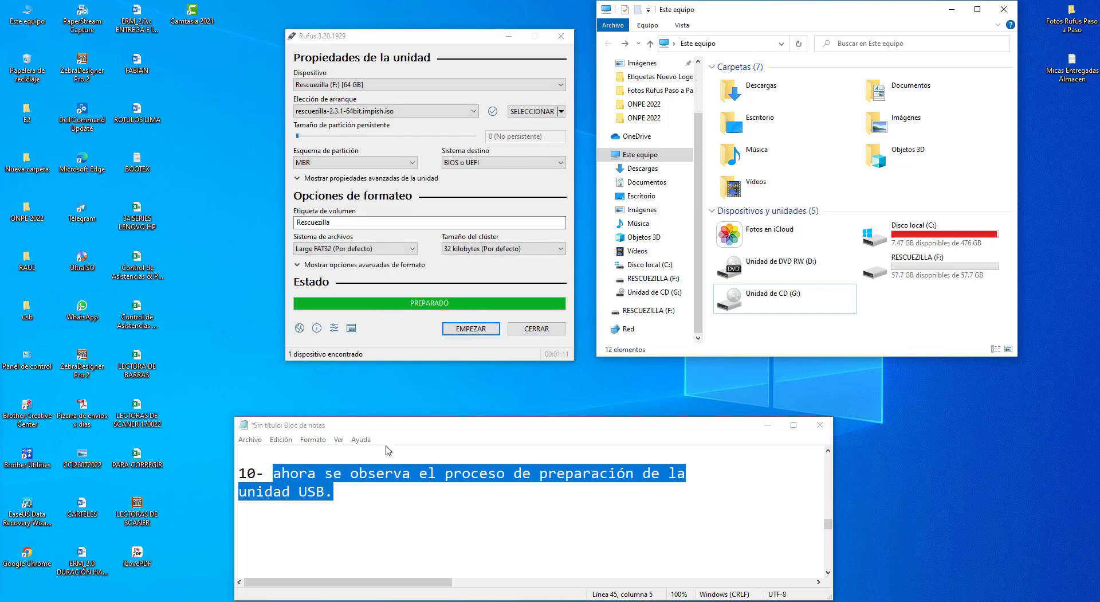
In Notepad, add "11- estará listo y al finalizar lo podremos observar en el área de *Mi equipo* con el nombre de : *Etiqueta de Volumen*.".
left_click(315, 538)
key("Return")
key("Return")
key("Return")
key("Return")
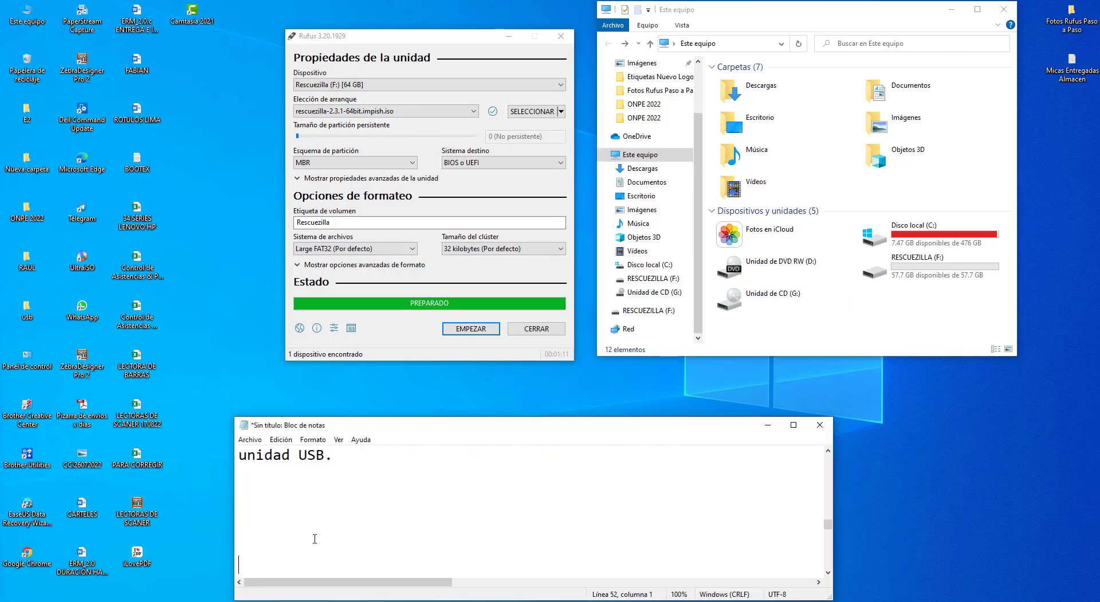
type("11- estará listo y al finalizar lo podremos observar en el área de *Mi equipo* con el nombre de : *Etiqueta de Volumen*.")
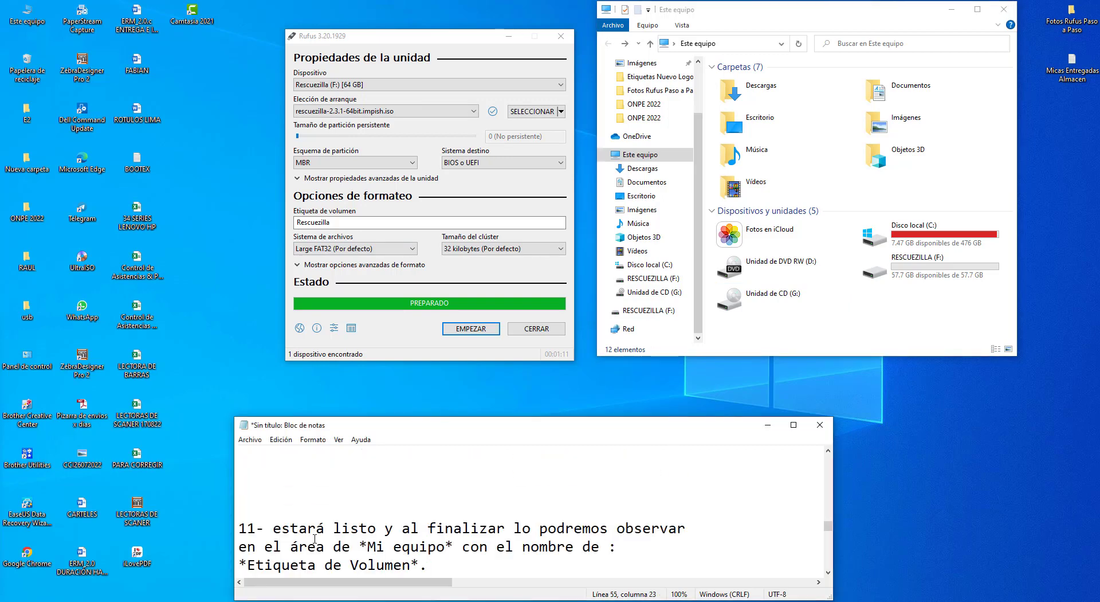
key("Return")
key("Return")
key("Return")
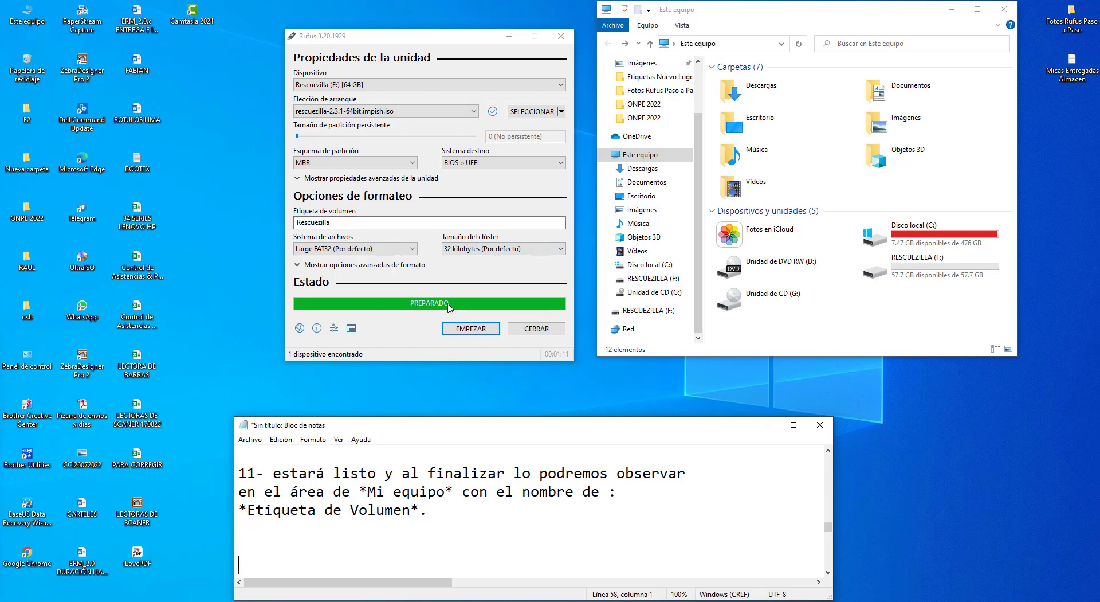
Highlight the text of note 11 and select the RESCUEZILLA (F:) drive in Este equipo.
left_click_drag(428, 510, 271, 481)
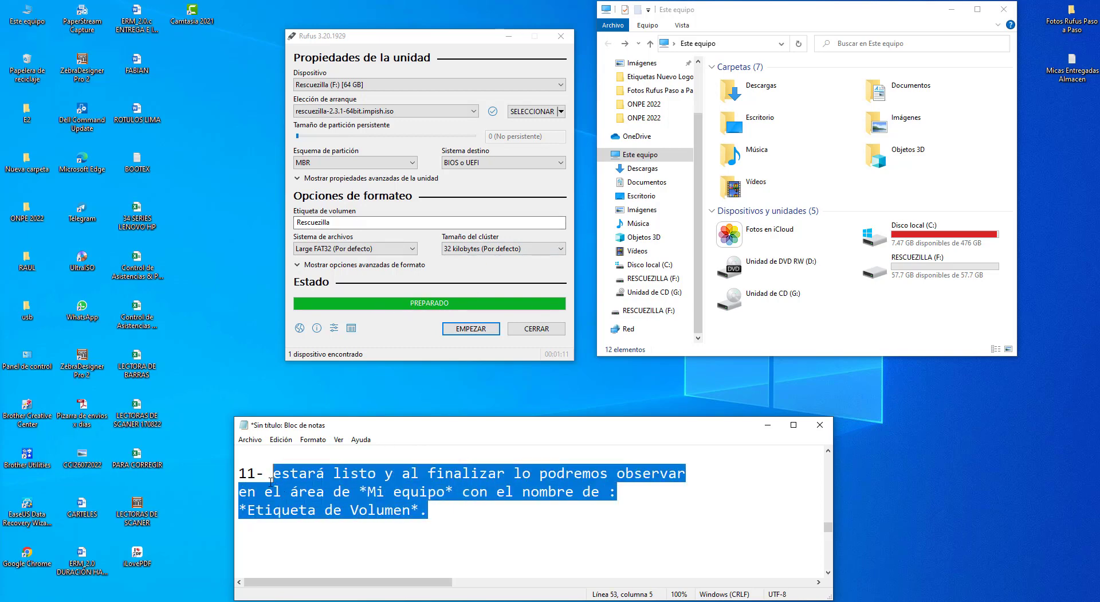
left_click(909, 266)
left_click(802, 601)
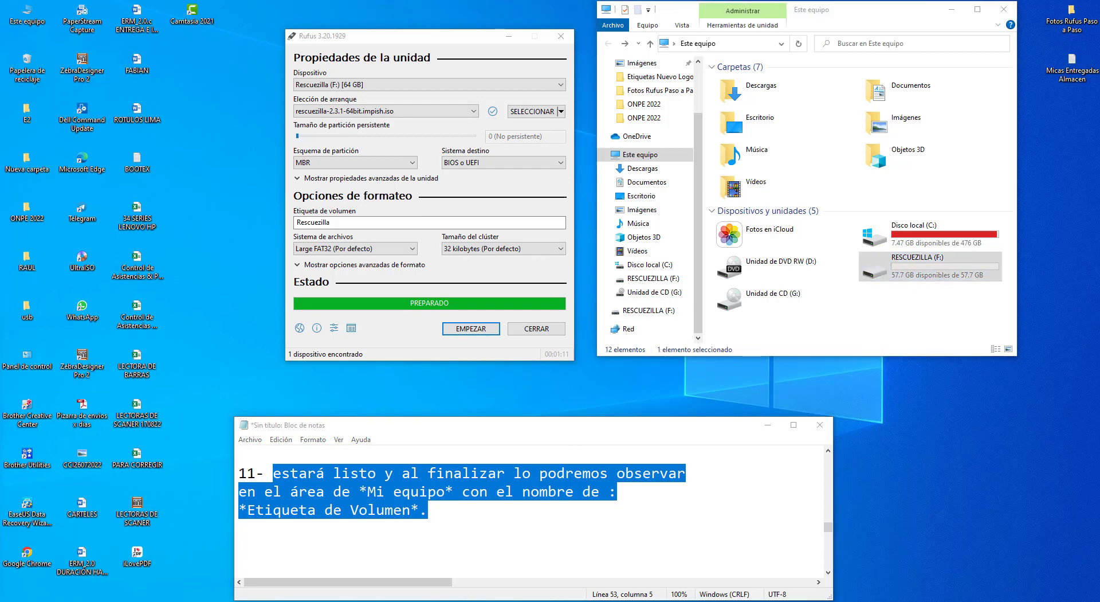
In Notepad, add the closing line "listo el usb para trabajar como boot" below note 11.
left_click(464, 545)
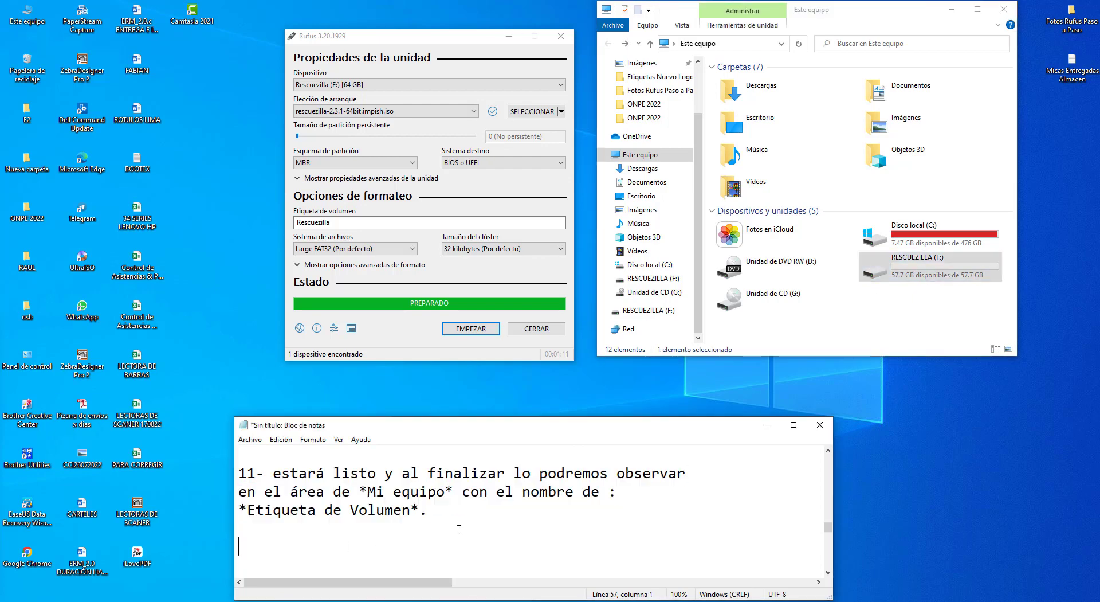
key("Return")
key("Return")
key("Return")
key("Return")
key("Return")
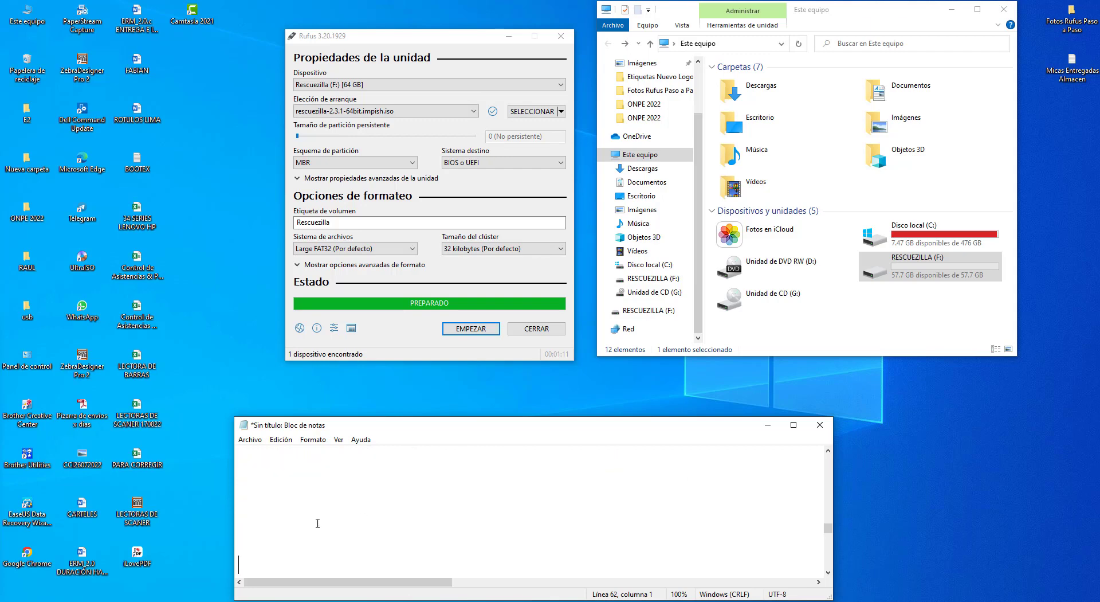
type("listo el usb para tra")
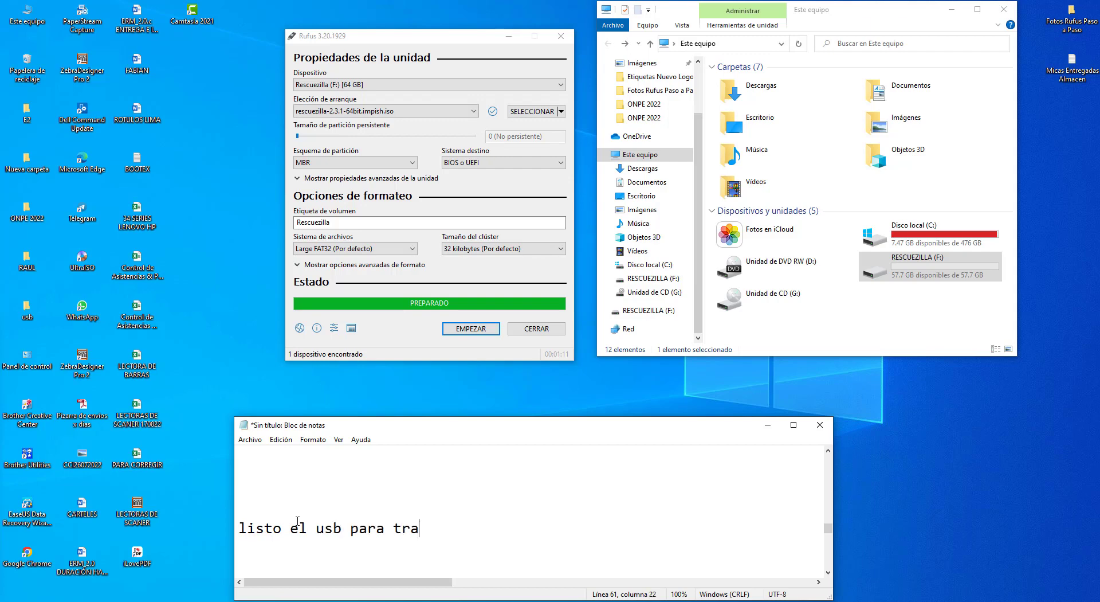
type("bajar como boot")
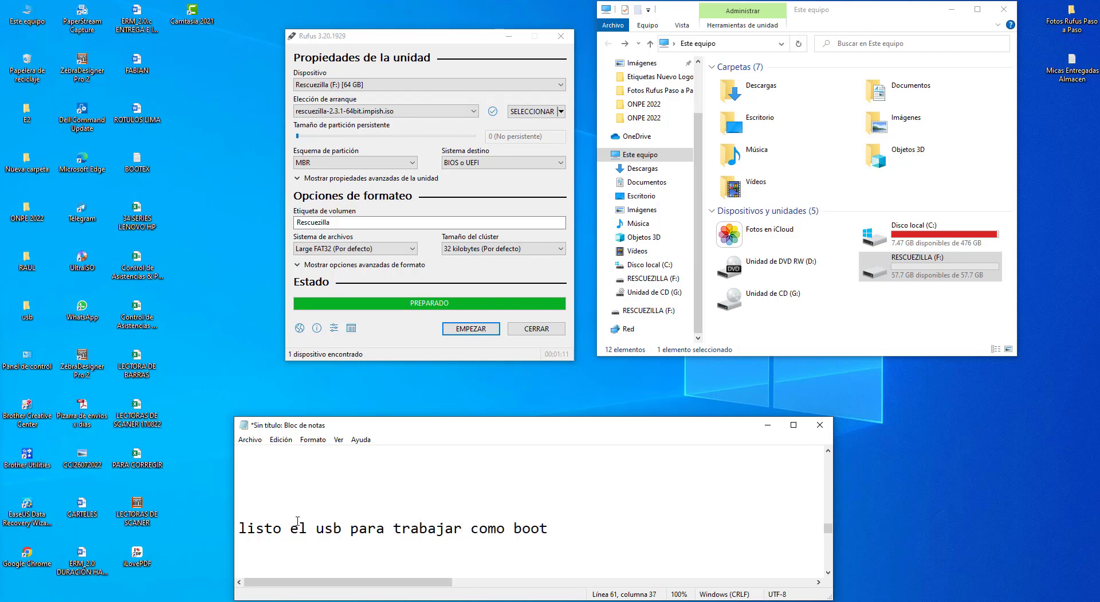
Add "gracias" a few blank lines below the closing line, followed by more blank lines.
key("Return")
key("Return")
key("Return")
key("Return")
key("Return")
key("Return")
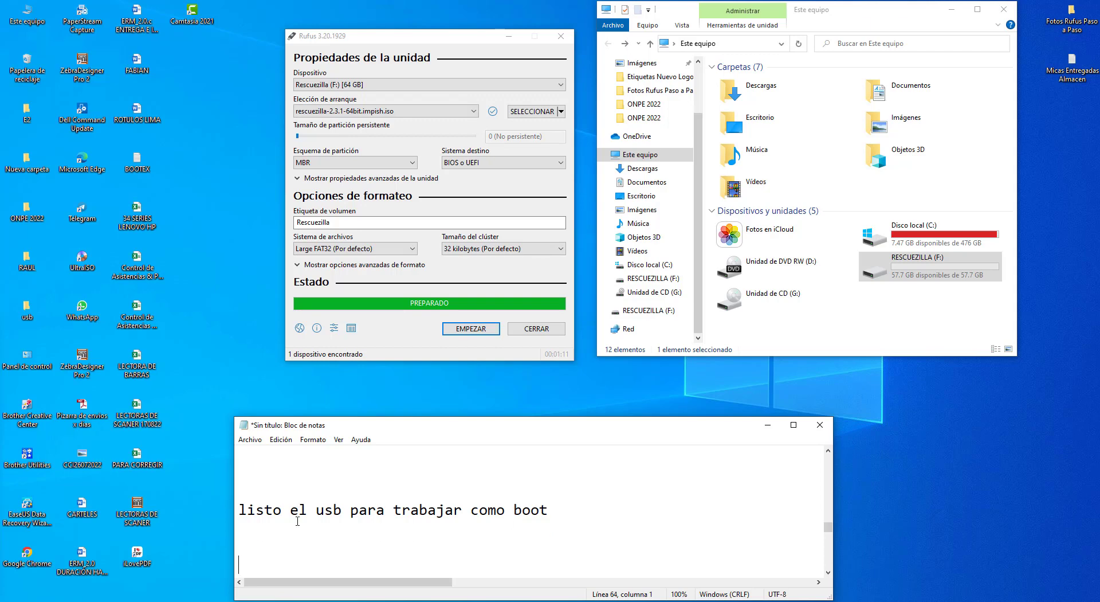
type("gracias")
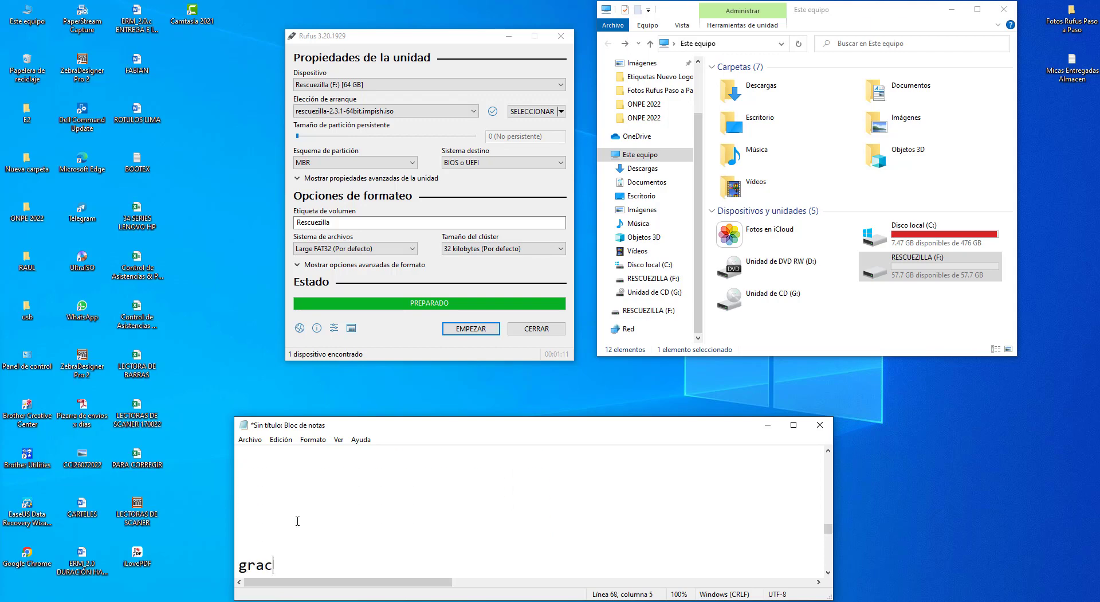
key("Return")
key("Return")
key("Return")
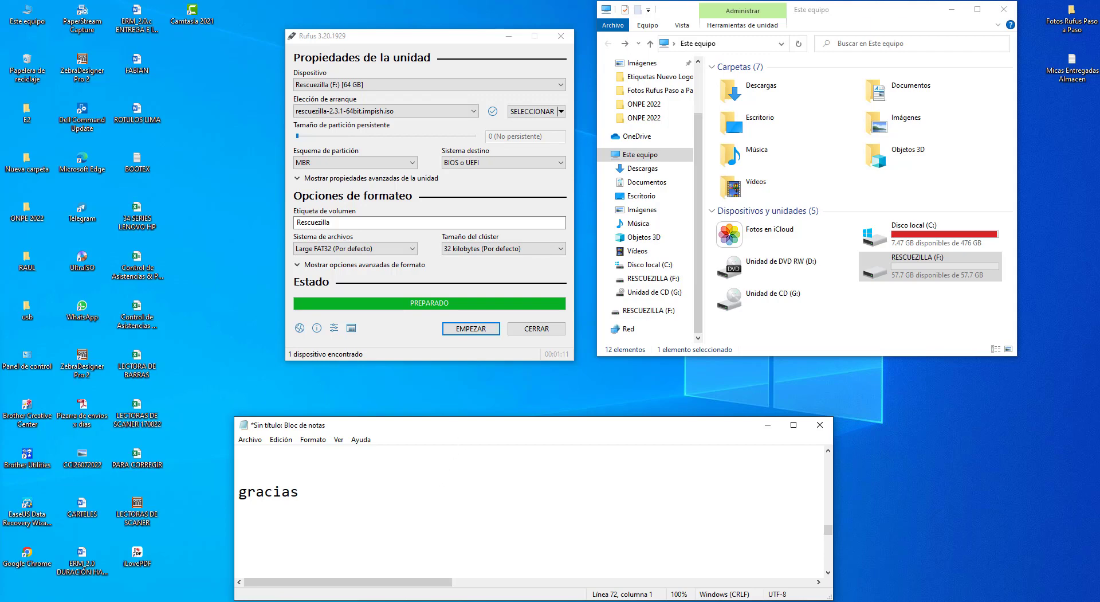
Close Rufus and look at the contents of the RESCUEZILLA (F:) drive before closing the file explorer window.
left_click(554, 331)
double_click(917, 266)
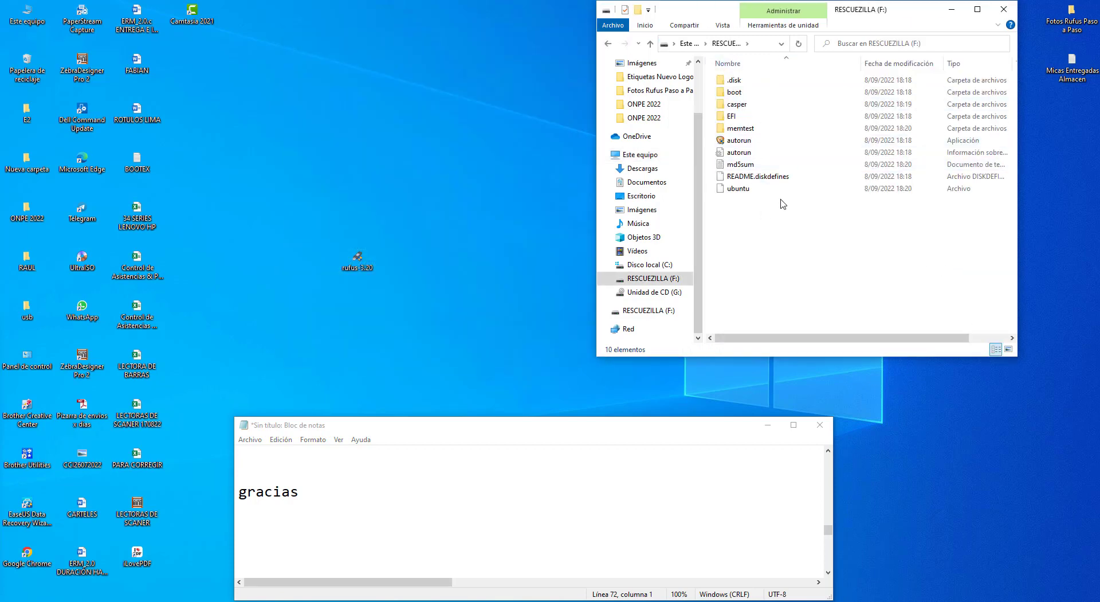
left_click(608, 44)
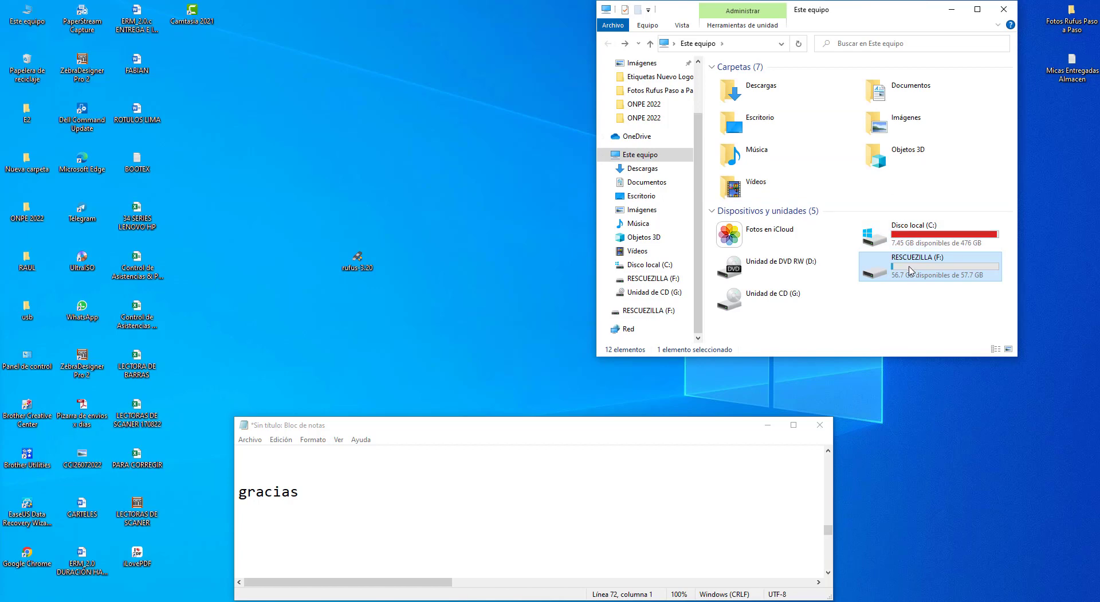
left_click(997, 4)
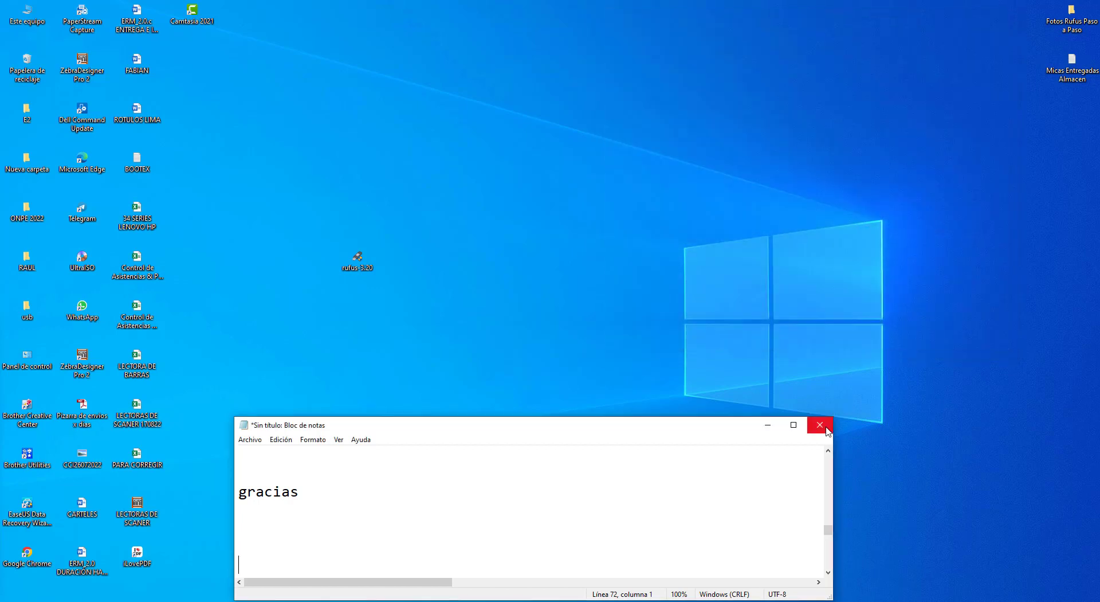